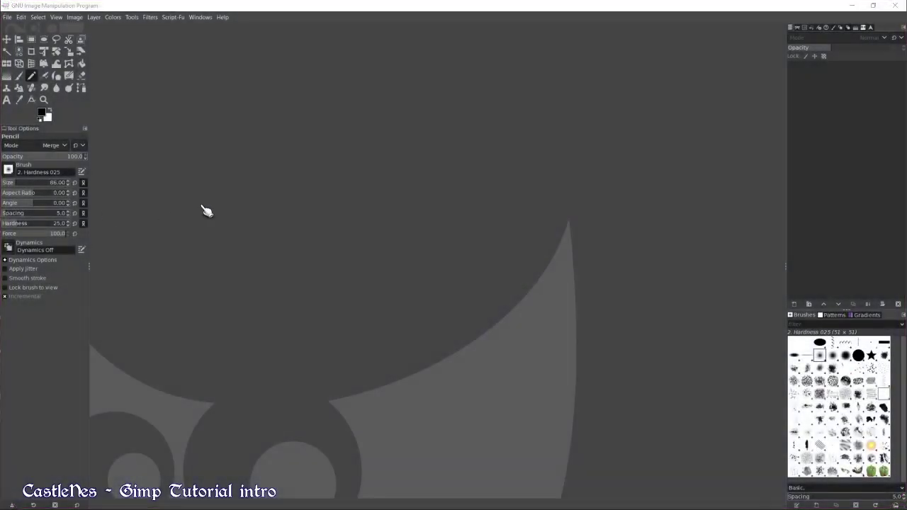
- Create a new 800×600 pixel image with a white background
{"action": "left_click", "coordinate": [8, 17]}
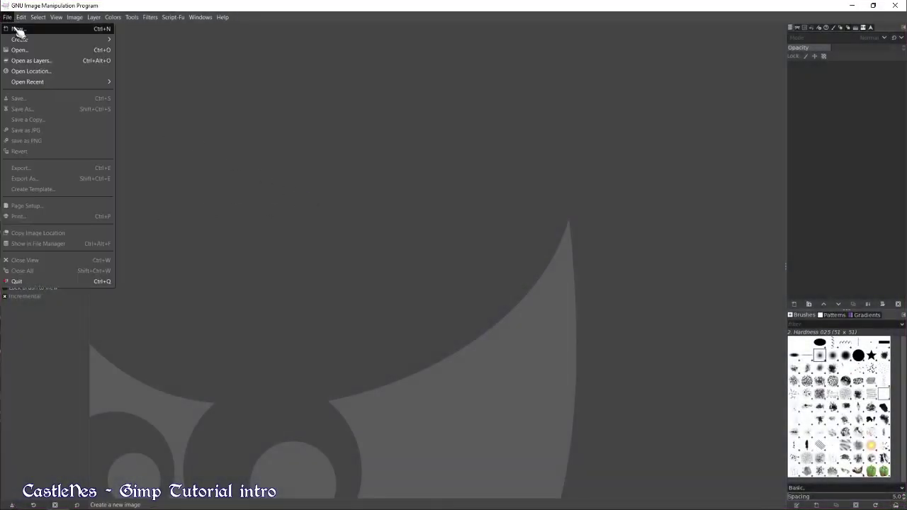
{"action": "left_click", "coordinate": [34, 29]}
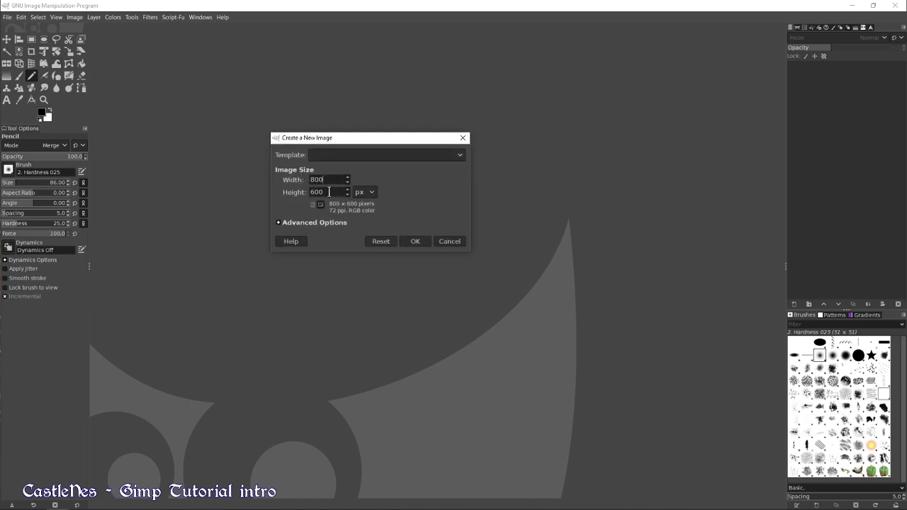
{"action": "left_click", "coordinate": [374, 193]}
{"action": "left_click", "coordinate": [382, 198]}
{"action": "left_click", "coordinate": [423, 242]}
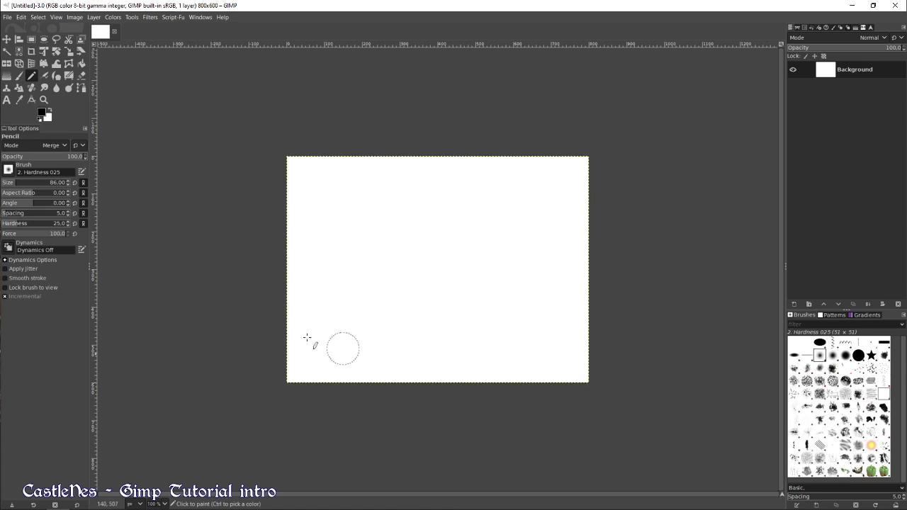
- Swap the foreground and background colours, then bring up the Edit menu
{"action": "left_click", "coordinate": [52, 111]}
{"action": "left_click", "coordinate": [201, 18]}
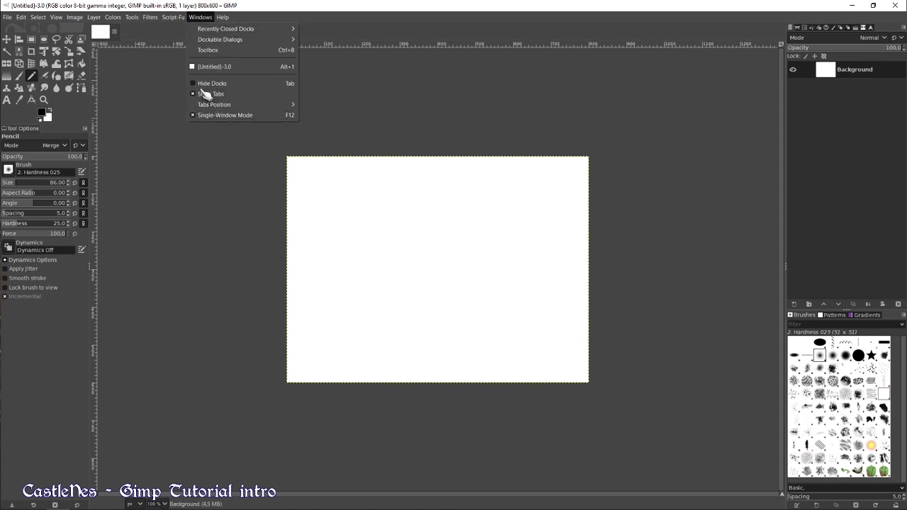
{"action": "left_click", "coordinate": [203, 19]}
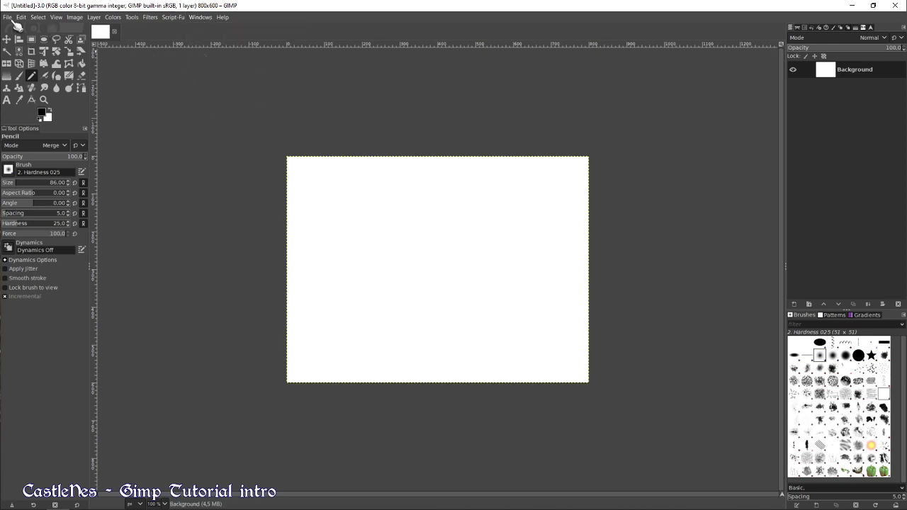
{"action": "left_click", "coordinate": [27, 19]}
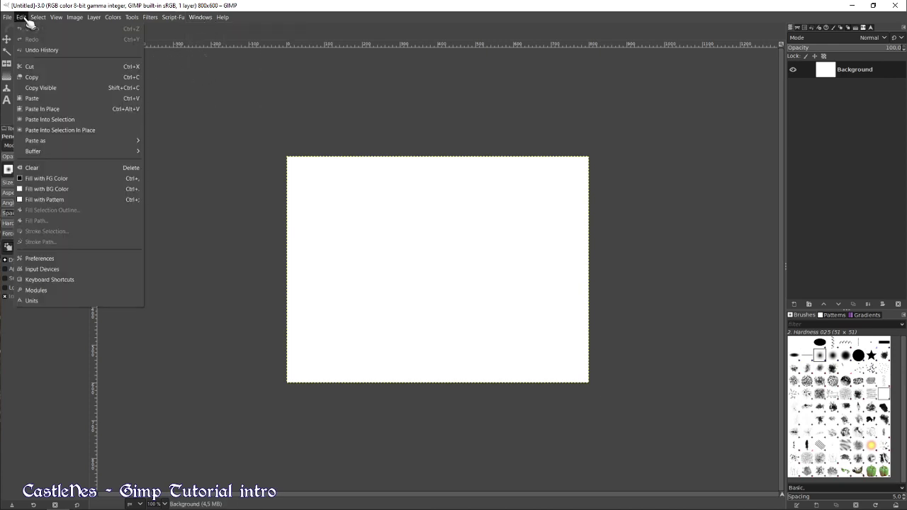
- Open Preferences on the Interface > Toolbox settings page
{"action": "left_click", "coordinate": [50, 259]}
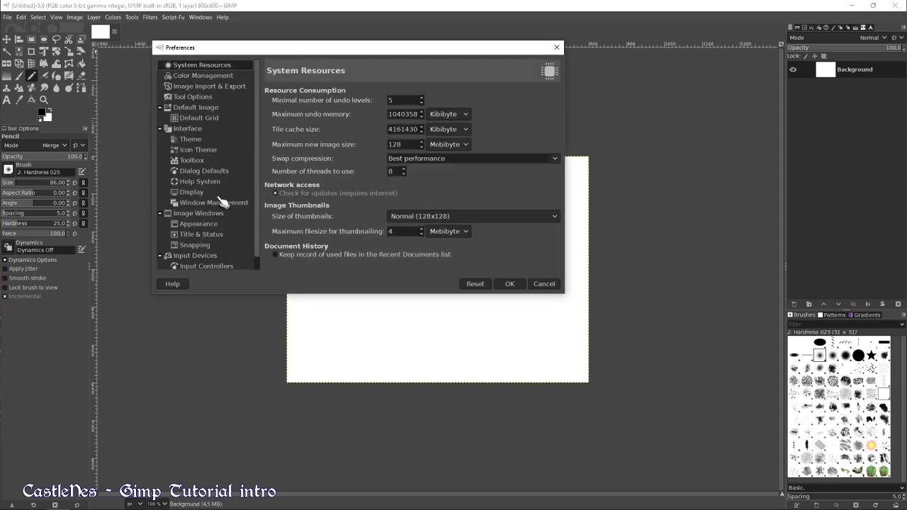
{"action": "left_click", "coordinate": [188, 131]}
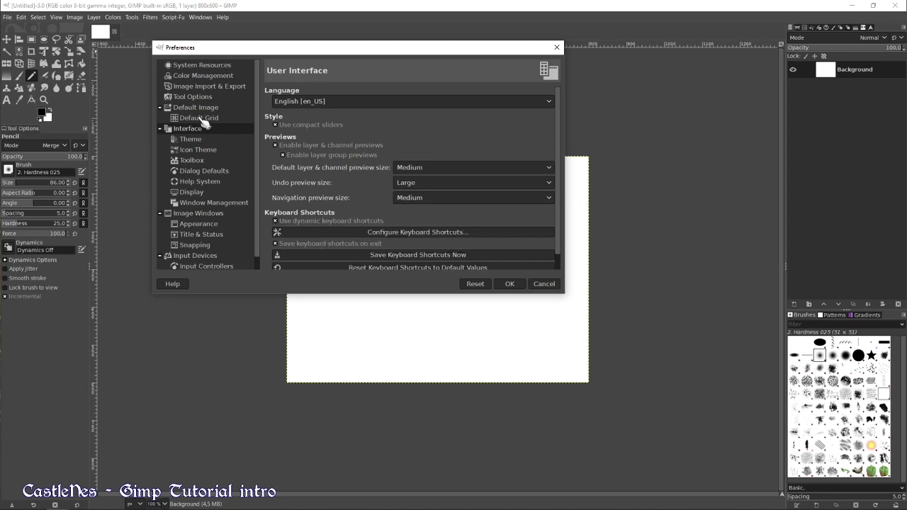
{"action": "left_click", "coordinate": [192, 161]}
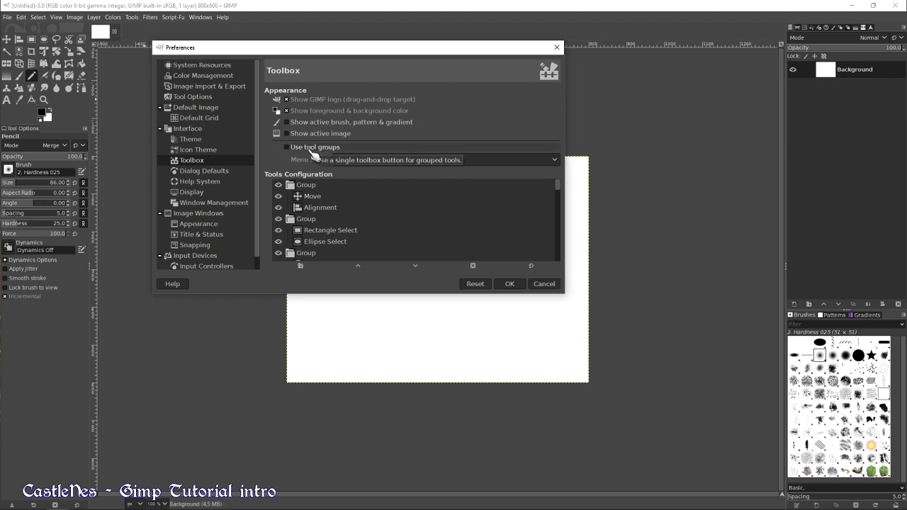
- Apply the toolbox preferences, add and remove a test layer, and zoom the canvas
{"action": "left_click", "coordinate": [514, 284]}
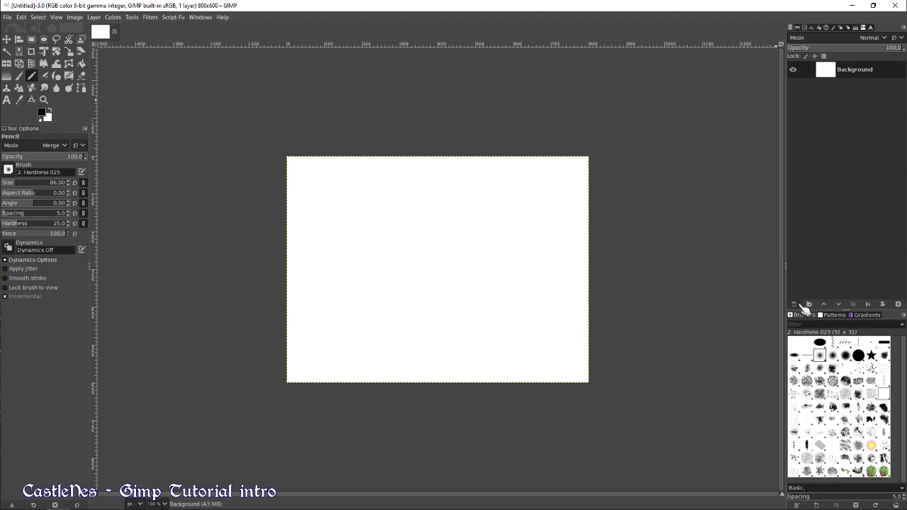
{"action": "left_click", "coordinate": [798, 304], "text": "shift"}
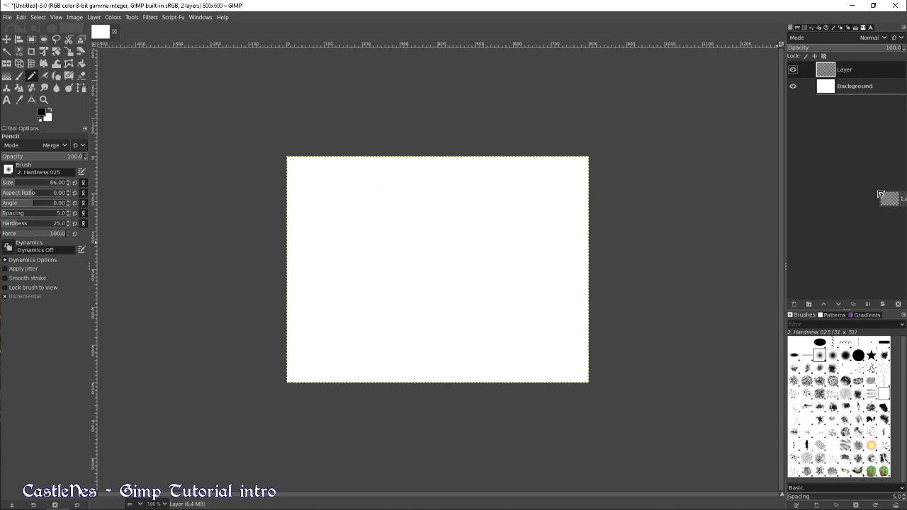
{"action": "left_click", "coordinate": [897, 304]}
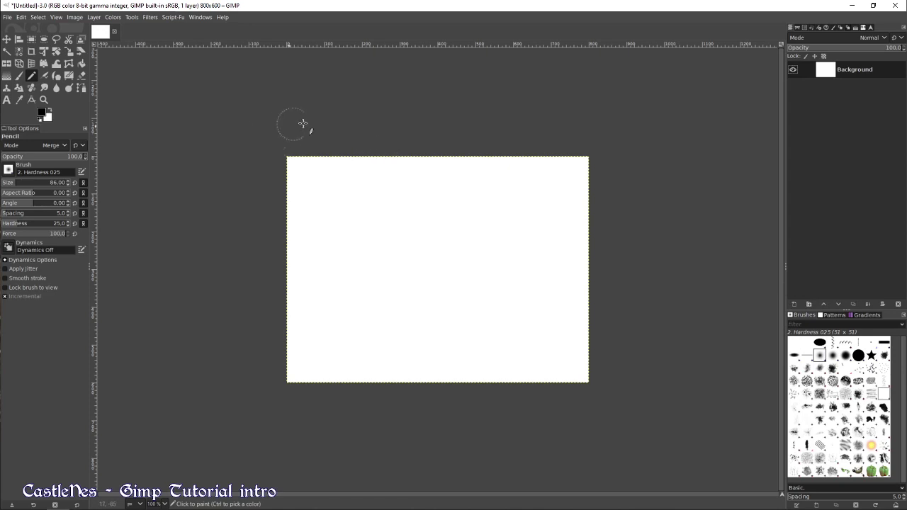
{"action": "scroll", "coordinate": [412, 245], "scroll_direction": "up", "scroll_amount": 1}
{"action": "scroll", "coordinate": [415, 243], "scroll_direction": "up", "scroll_amount": 1}
{"action": "scroll", "coordinate": [417, 245], "scroll_direction": "down", "scroll_amount": 1}
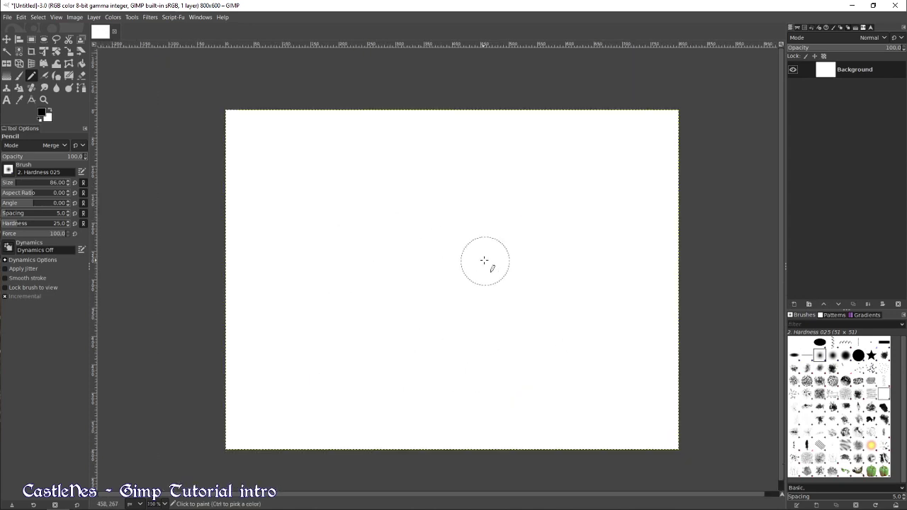
{"action": "scroll", "coordinate": [480, 259], "scroll_direction": "down", "scroll_amount": 1}
{"action": "scroll", "coordinate": [429, 245], "scroll_direction": "right", "scroll_amount": 1}
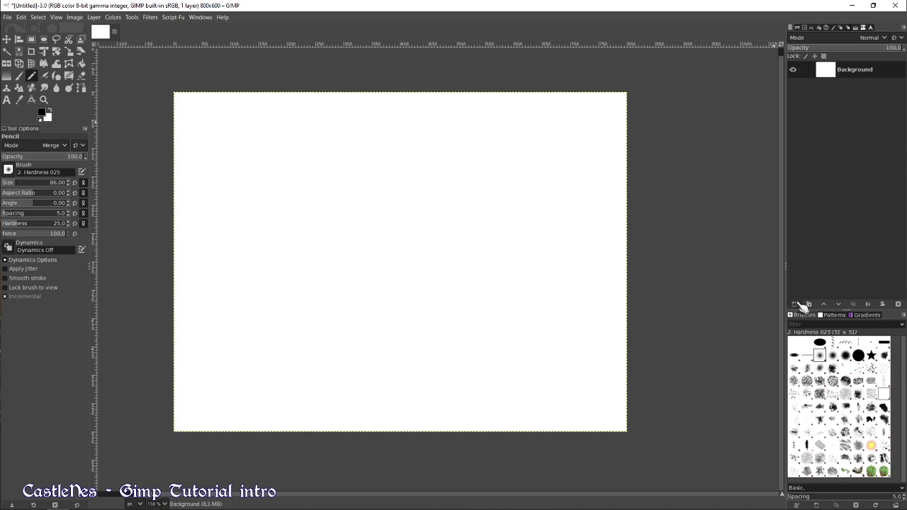
- Add a transparent layer above Background, try a test stroke and undo it
{"action": "left_click", "coordinate": [794, 304], "text": "shift"}
{"action": "left_click", "coordinate": [794, 86]}
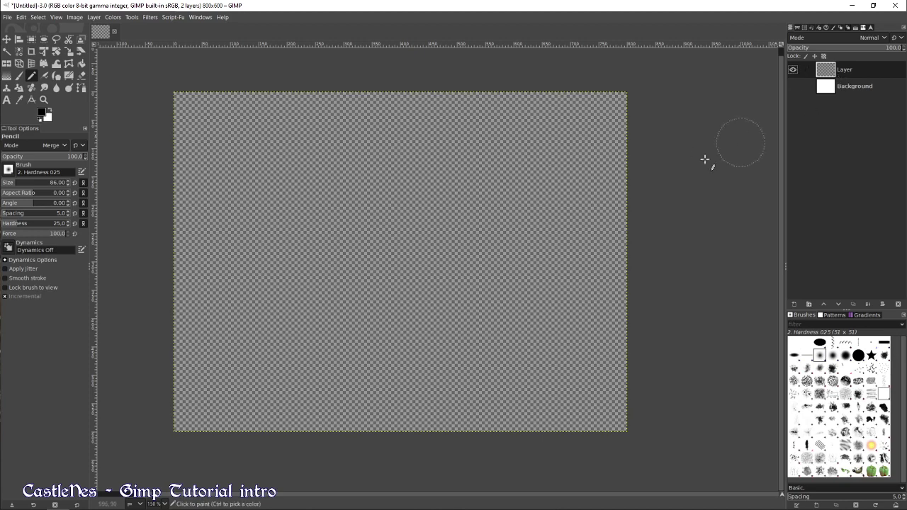
{"action": "mouse_move", "coordinate": [337, 240]}
{"action": "left_mouse_down"}
{"action": "mouse_move", "coordinate": [357, 219]}
{"action": "mouse_move", "coordinate": [378, 248]}
{"action": "mouse_move", "coordinate": [388, 317]}
{"action": "left_mouse_up"}
{"action": "key", "text": "ctrl+z"}
- Hide the new Layer, show and select the white Background, and pick the Eraser
{"action": "left_click", "coordinate": [793, 70]}
{"action": "left_click", "coordinate": [794, 87]}
{"action": "left_click", "coordinate": [822, 91]}
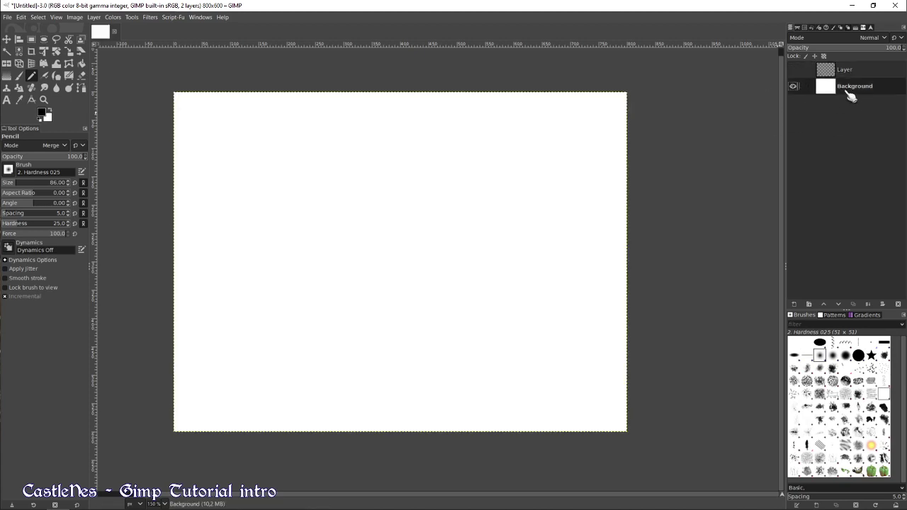
{"action": "left_click", "coordinate": [82, 75]}
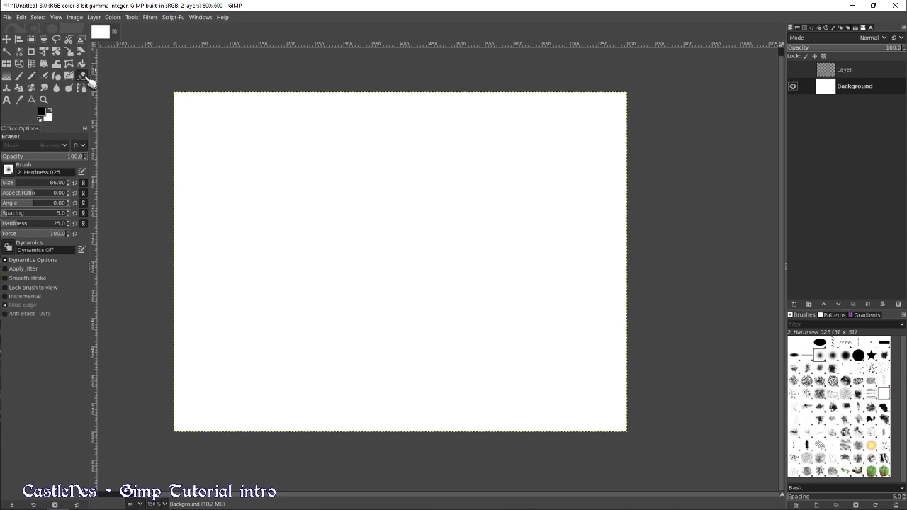
{"action": "right_click", "coordinate": [845, 93]}
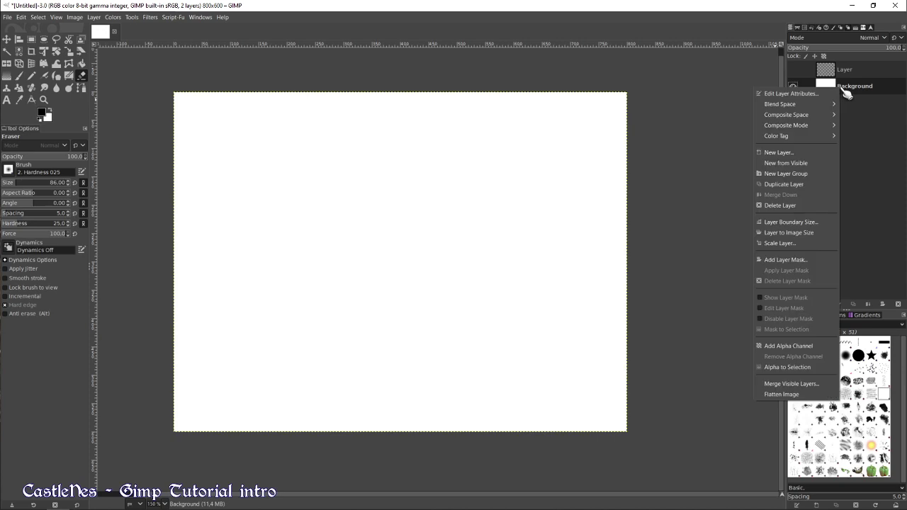
{"action": "left_click", "coordinate": [788, 347]}
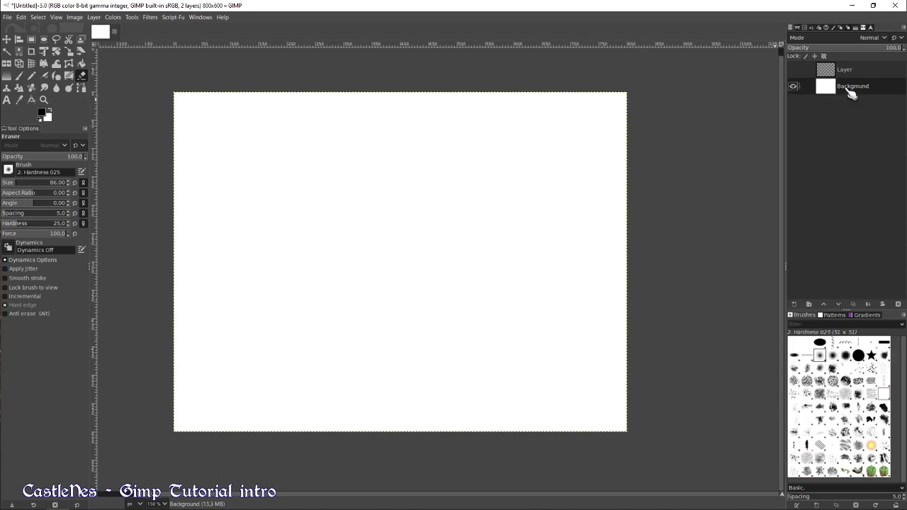
{"action": "mouse_move", "coordinate": [410, 213]}
{"action": "left_mouse_down"}
{"action": "mouse_move", "coordinate": [488, 226]}
{"action": "mouse_move", "coordinate": [348, 280]}
{"action": "mouse_move", "coordinate": [364, 276]}
{"action": "left_mouse_up"}
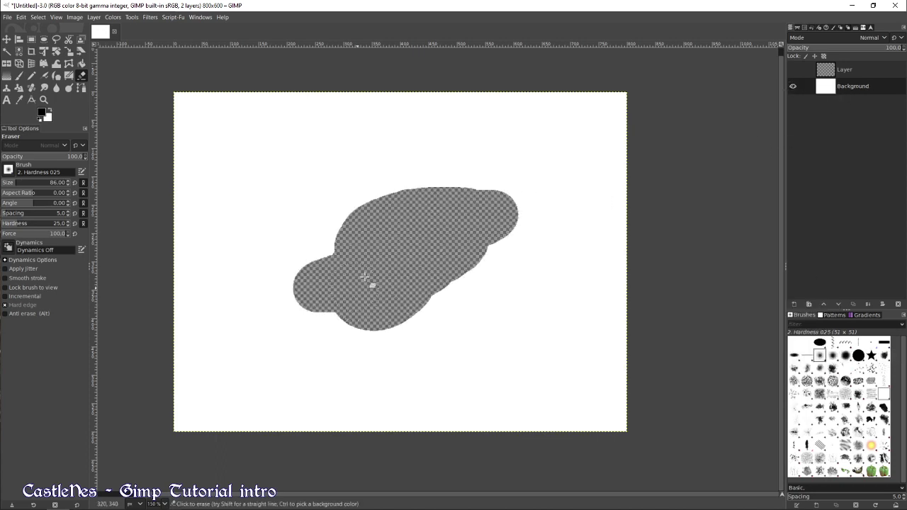
{"action": "key", "text": "ctrl+z"}
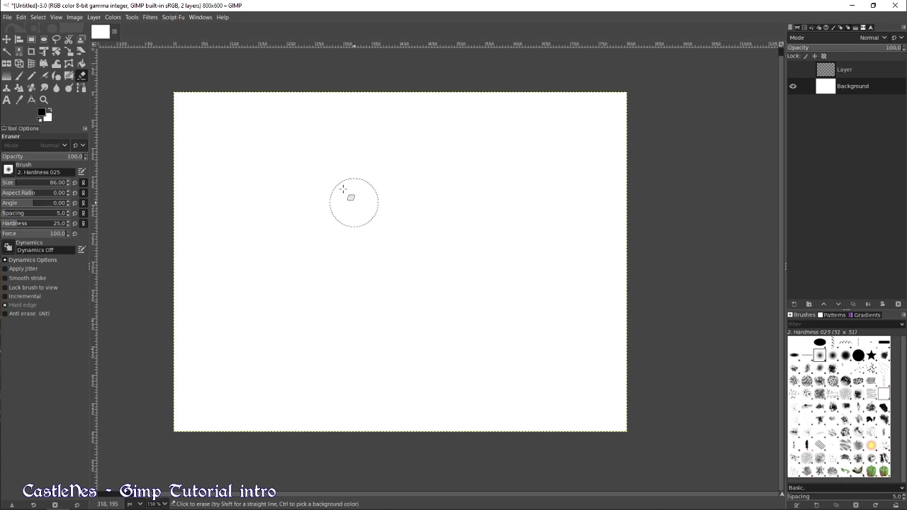
{"action": "mouse_move", "coordinate": [390, 233]}
{"action": "left_mouse_down"}
{"action": "mouse_move", "coordinate": [365, 250]}
{"action": "mouse_move", "coordinate": [385, 267]}
{"action": "mouse_move", "coordinate": [445, 279]}
{"action": "left_mouse_up"}
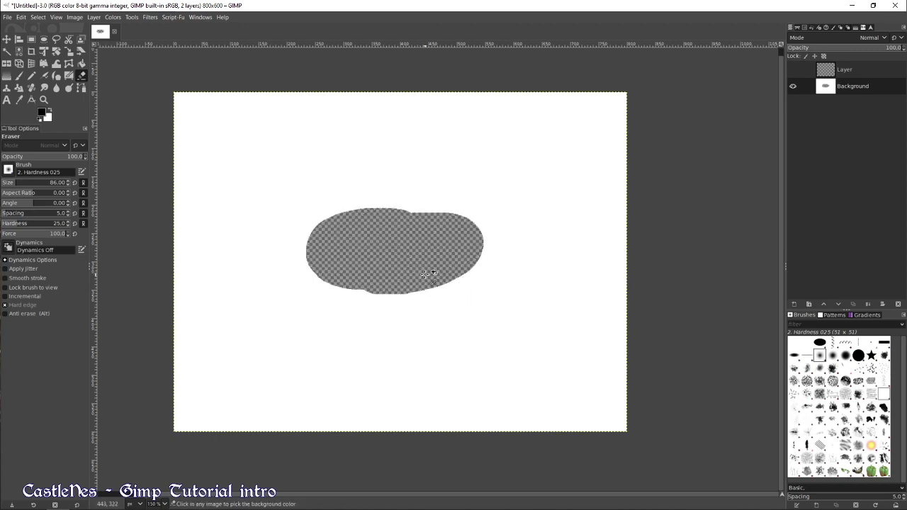
{"action": "key", "text": "ctrl+z"}
{"action": "left_click", "coordinate": [30, 157]}
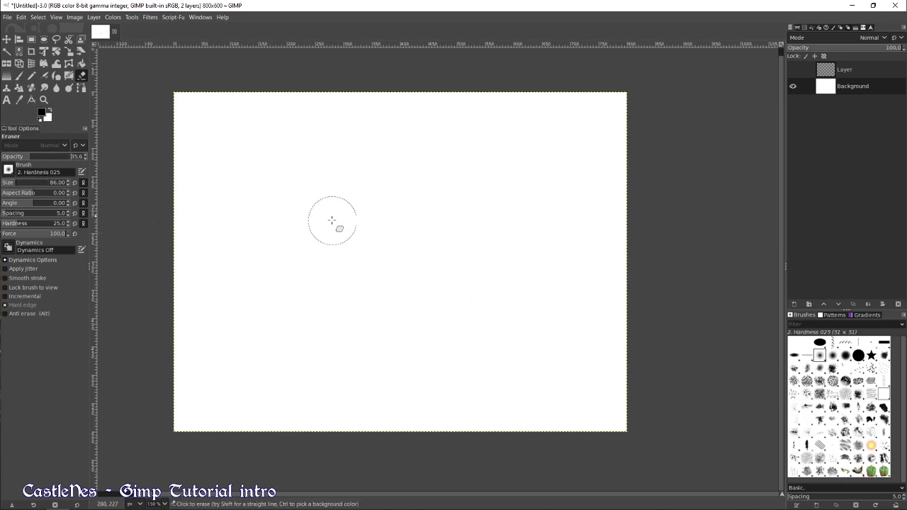
{"action": "mouse_move", "coordinate": [333, 224]}
{"action": "left_mouse_down"}
{"action": "mouse_move", "coordinate": [372, 253]}
{"action": "mouse_move", "coordinate": [435, 259]}
{"action": "left_mouse_up"}
{"action": "key", "text": "ctrl+z"}
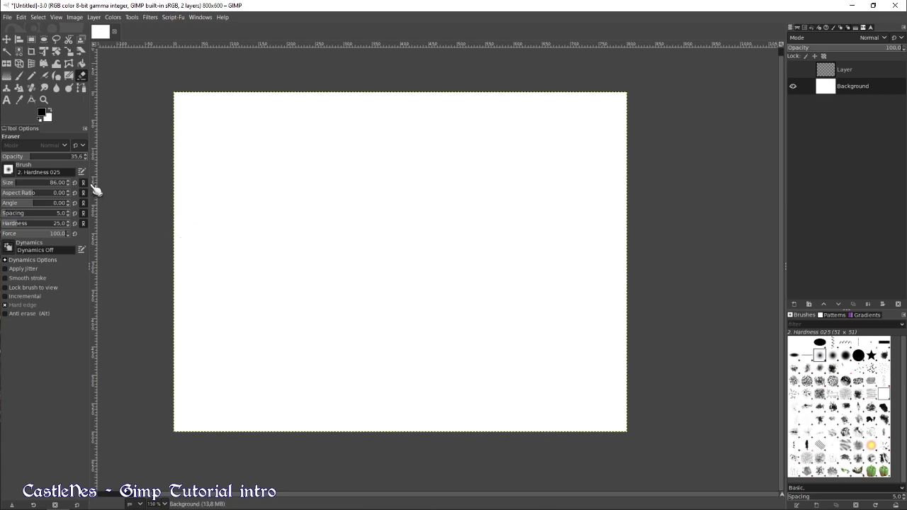
{"action": "left_click_drag", "start_coordinate": [35, 158], "coordinate": [127, 162]}
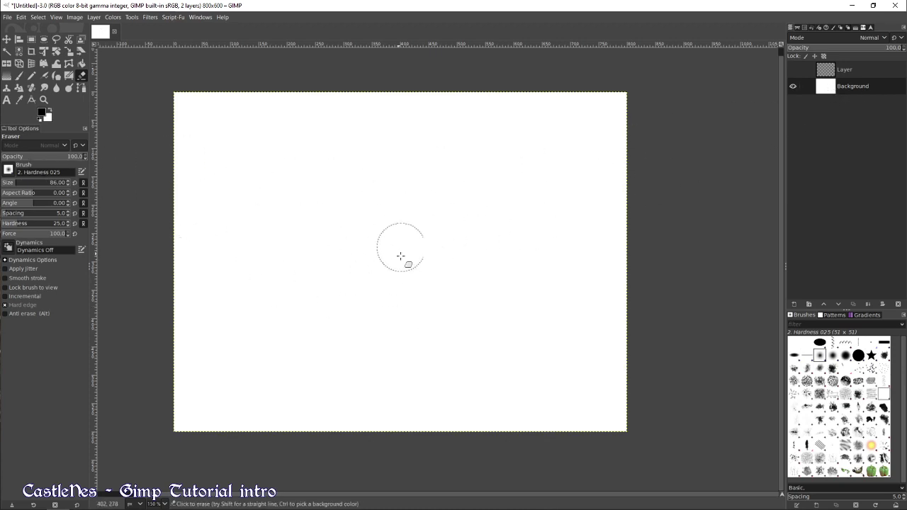
{"action": "right_click", "coordinate": [830, 88]}
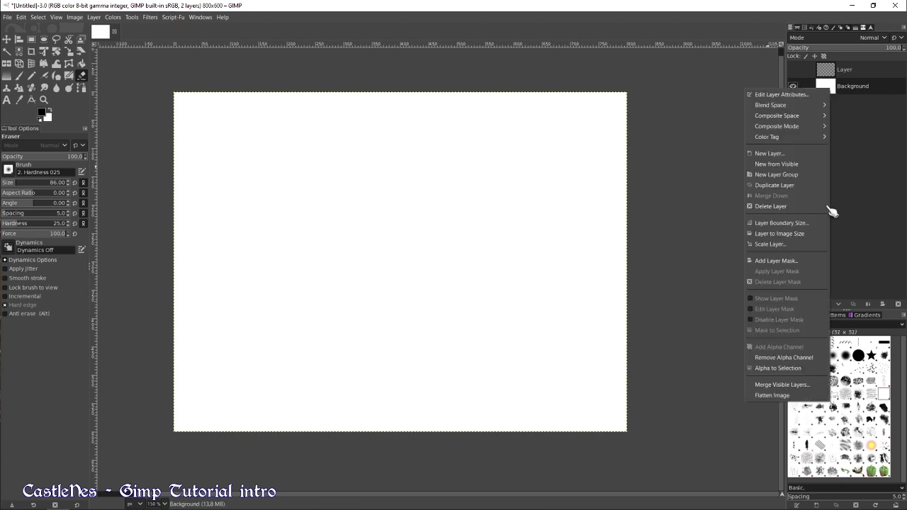
{"action": "left_click", "coordinate": [779, 368]}
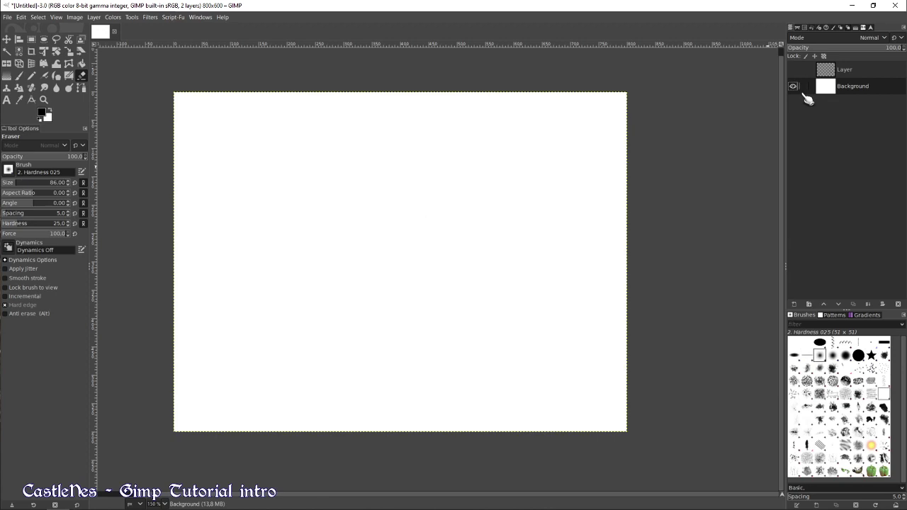
{"action": "left_click", "coordinate": [793, 304]}
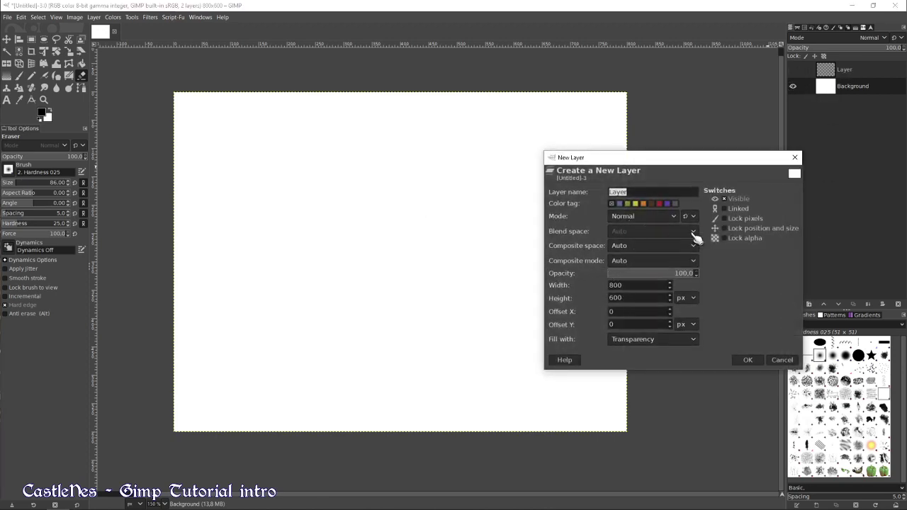
{"action": "left_click", "coordinate": [795, 156]}
- Delete the white Background layer, show the transparent Layer, and choose the Pencil
{"action": "left_click", "coordinate": [793, 86]}
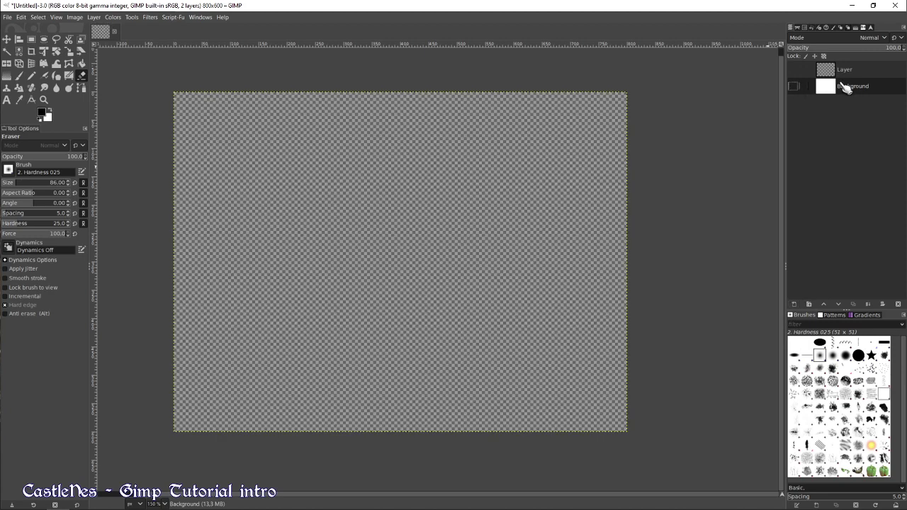
{"action": "left_click_drag", "start_coordinate": [827, 88], "coordinate": [900, 306]}
{"action": "left_click", "coordinate": [792, 69]}
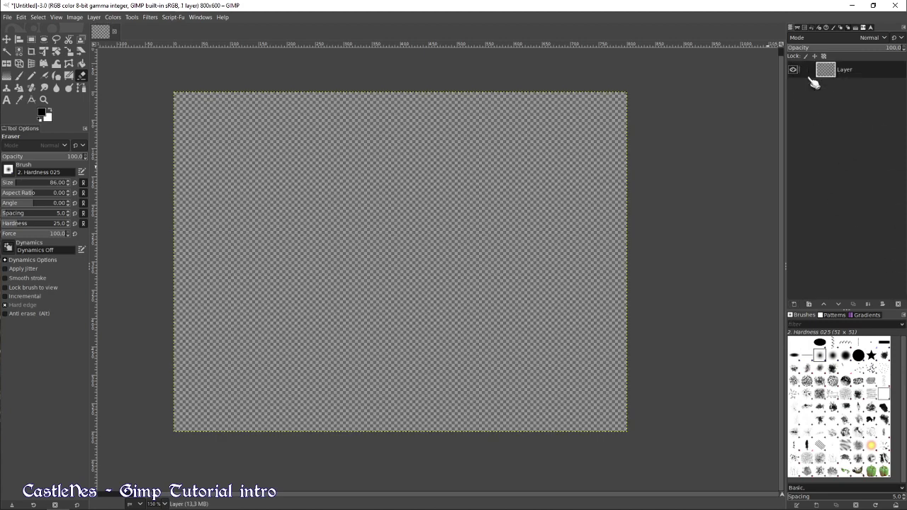
{"action": "left_click", "coordinate": [32, 77]}
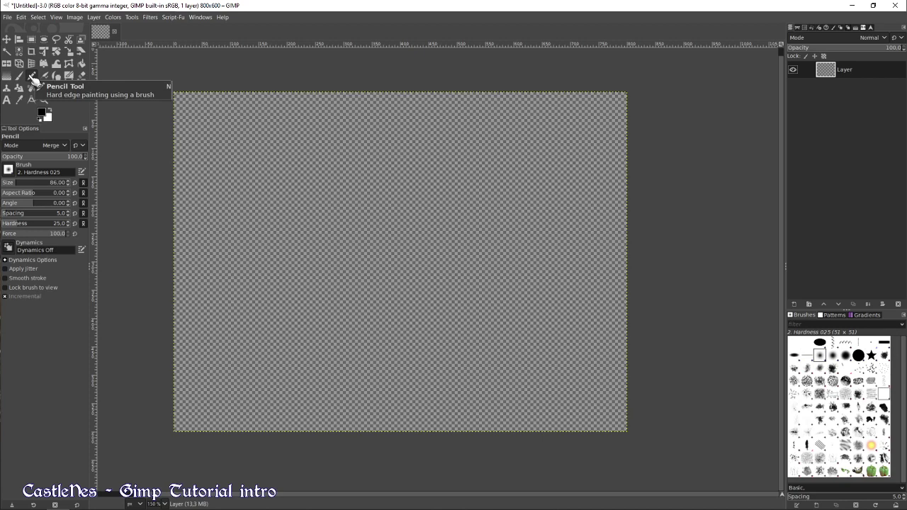
{"action": "left_click", "coordinate": [19, 75]}
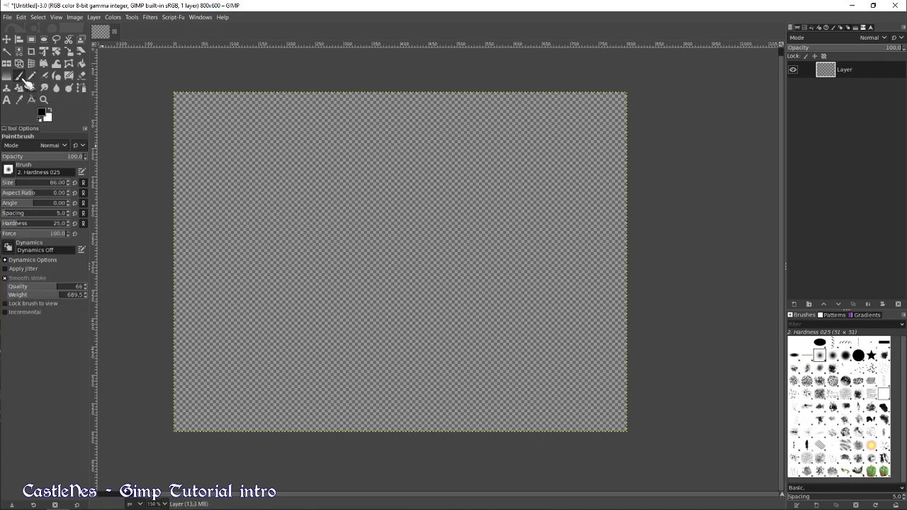
{"action": "mouse_move", "coordinate": [337, 240]}
{"action": "left_mouse_down"}
{"action": "mouse_move", "coordinate": [328, 227]}
{"action": "mouse_move", "coordinate": [343, 244]}
{"action": "left_mouse_up"}
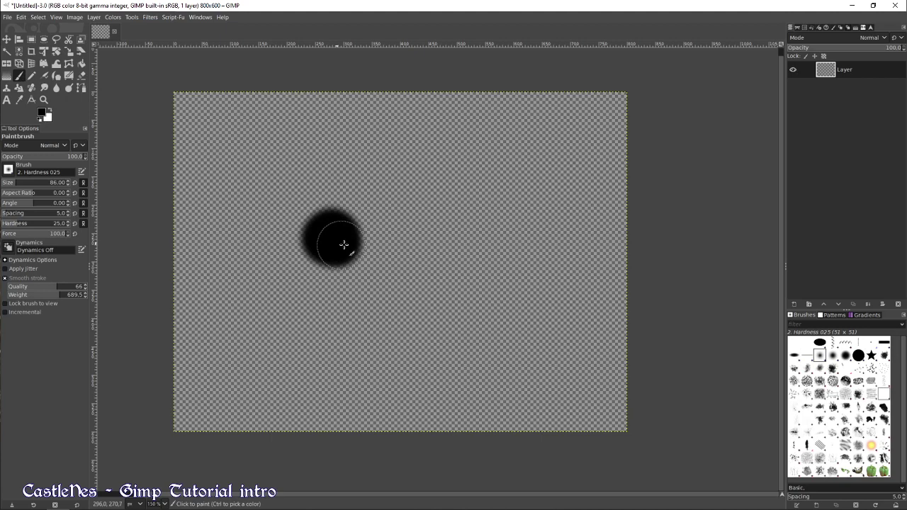
{"action": "left_click", "coordinate": [31, 75]}
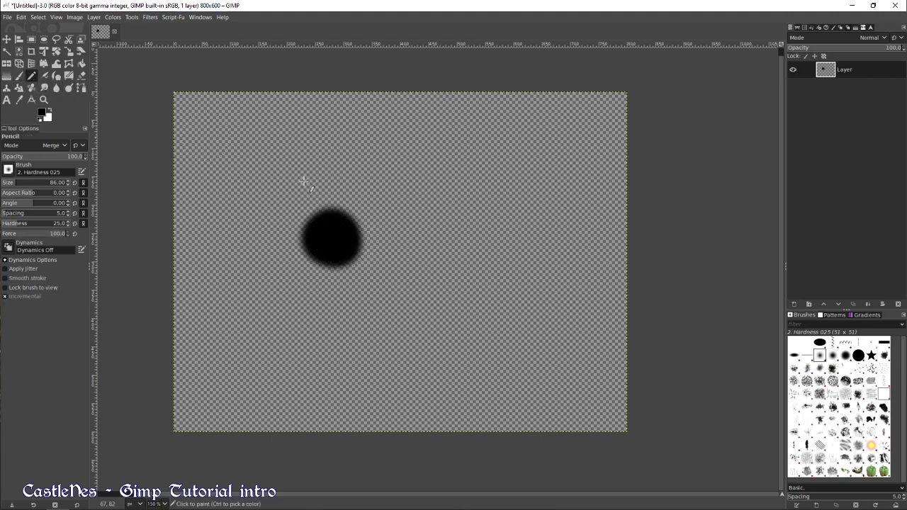
{"action": "mouse_move", "coordinate": [429, 235]}
{"action": "left_mouse_down"}
{"action": "mouse_move", "coordinate": [439, 260]}
{"action": "mouse_move", "coordinate": [465, 265]}
{"action": "left_mouse_up"}
{"action": "key", "text": "ctrl+z"}
{"action": "left_click", "coordinate": [433, 236]}
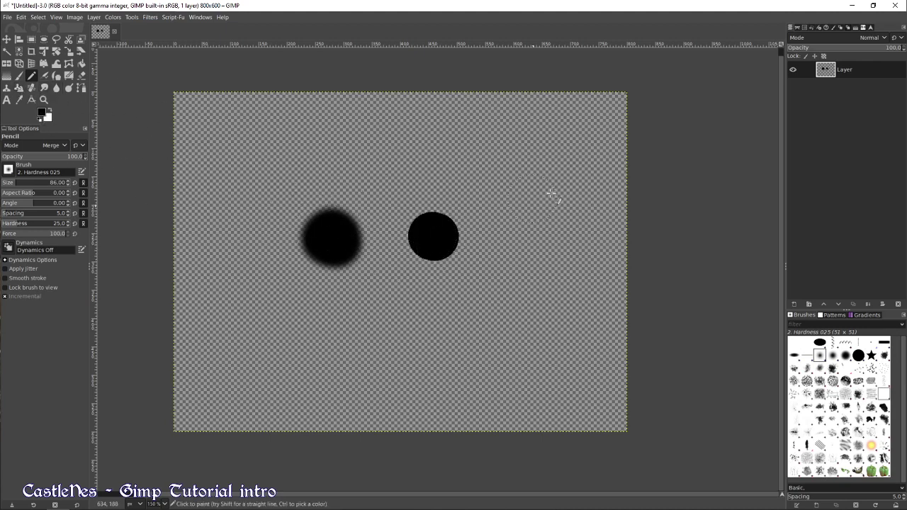
{"action": "key", "text": "ctrl+z"}
{"action": "key", "text": "ctrl+z"}
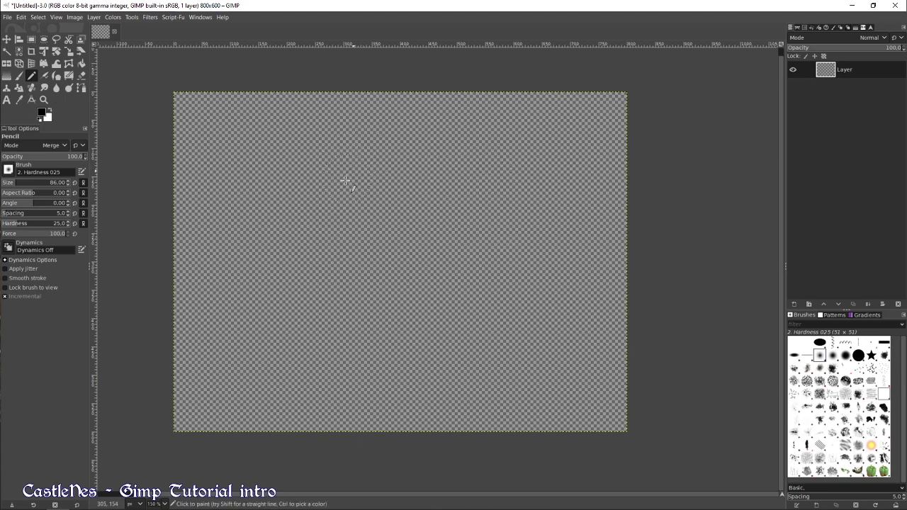
- Add Layer #1, paint a black pencil blob, and shift the layer up and right
{"action": "left_click", "coordinate": [794, 305], "text": "shift"}
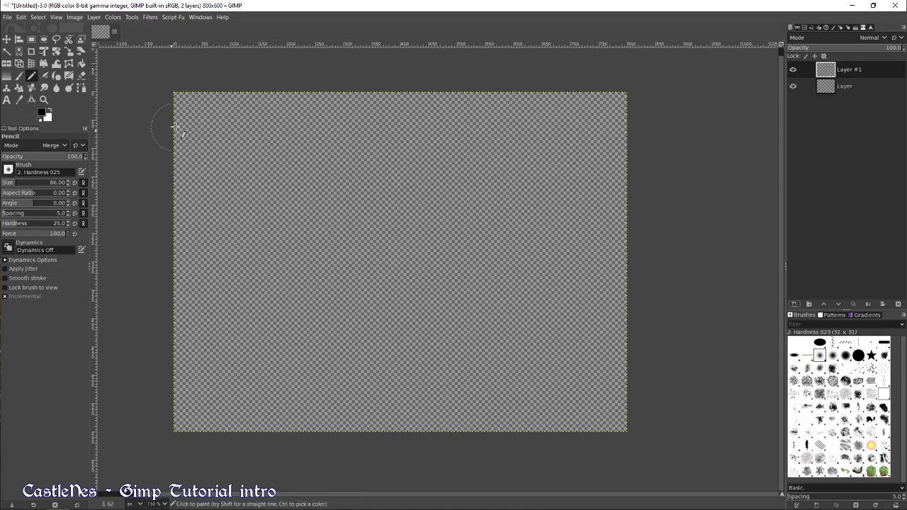
{"action": "mouse_move", "coordinate": [389, 268]}
{"action": "left_mouse_down"}
{"action": "mouse_move", "coordinate": [424, 250]}
{"action": "mouse_move", "coordinate": [391, 262]}
{"action": "left_mouse_up"}
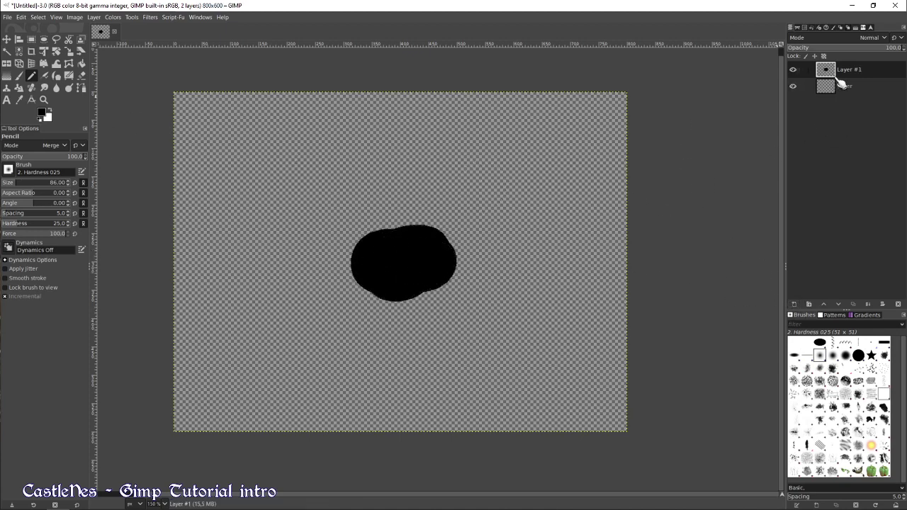
{"action": "key", "text": "m"}
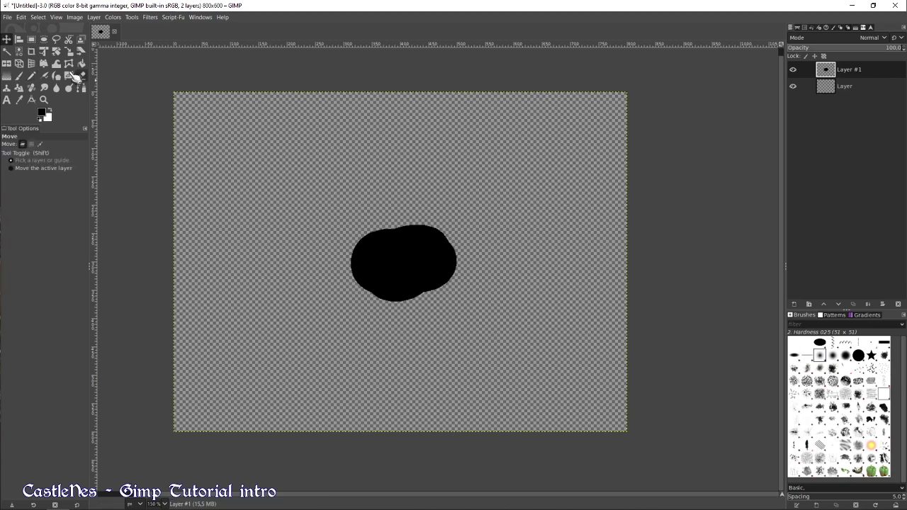
{"action": "left_click_drag", "start_coordinate": [403, 275], "coordinate": [476, 258]}
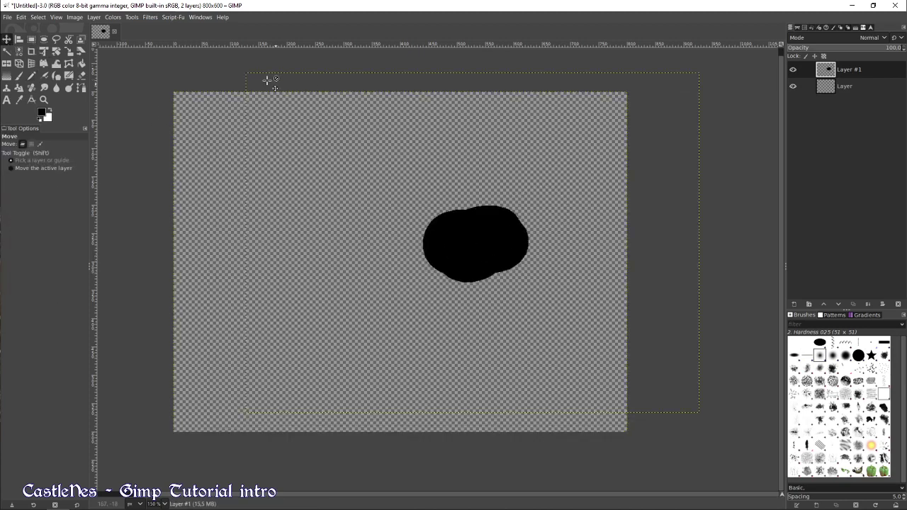
- Select a thin strip along the top of the canvas, then clear the selection
{"action": "key", "text": "r"}
{"action": "left_click_drag", "start_coordinate": [237, 70], "coordinate": [703, 81]}
{"action": "left_click", "coordinate": [725, 82]}
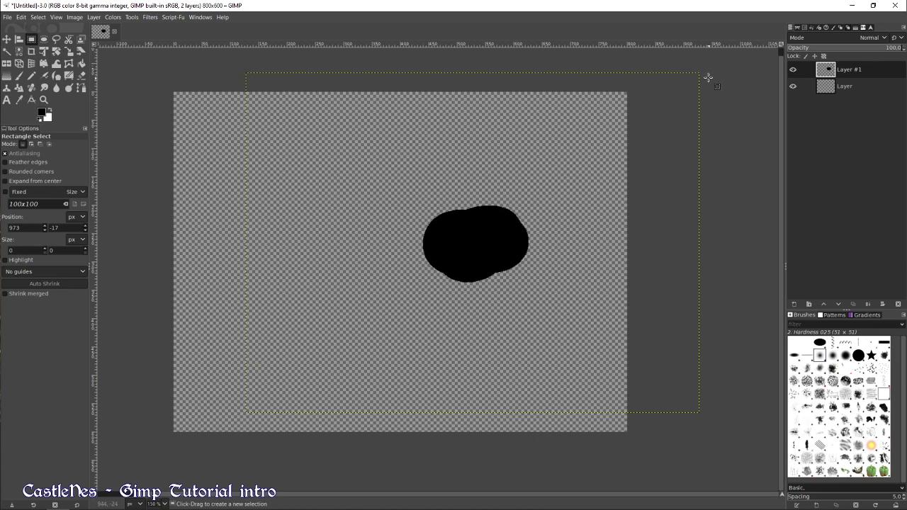
- Paint a black stroke on Layer #1 and expand the layer to image size
{"action": "key", "text": "n"}
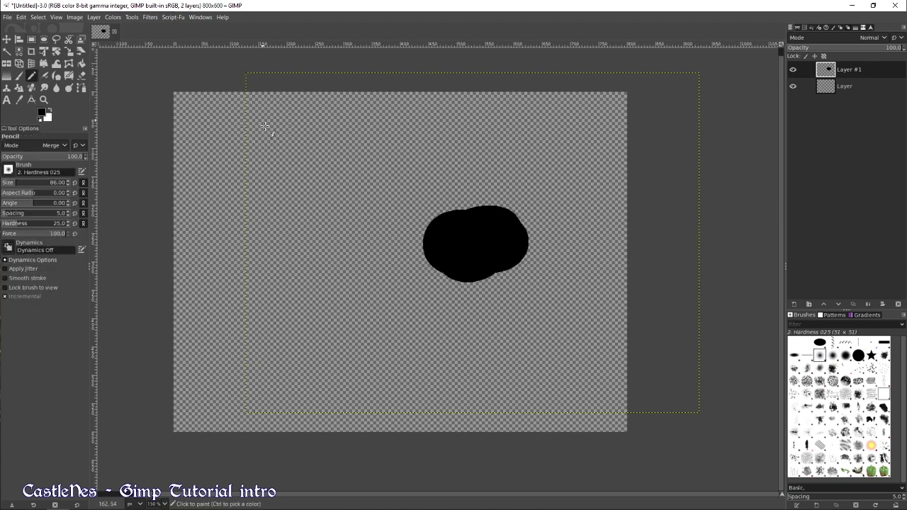
{"action": "mouse_move", "coordinate": [341, 157]}
{"action": "left_mouse_down"}
{"action": "mouse_move", "coordinate": [298, 176]}
{"action": "mouse_move", "coordinate": [212, 192]}
{"action": "left_mouse_up"}
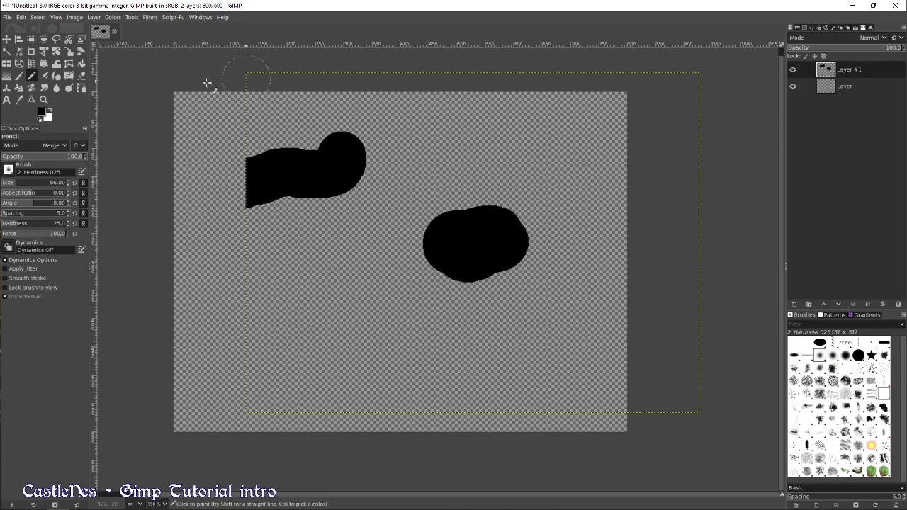
{"action": "left_click", "coordinate": [94, 17]}
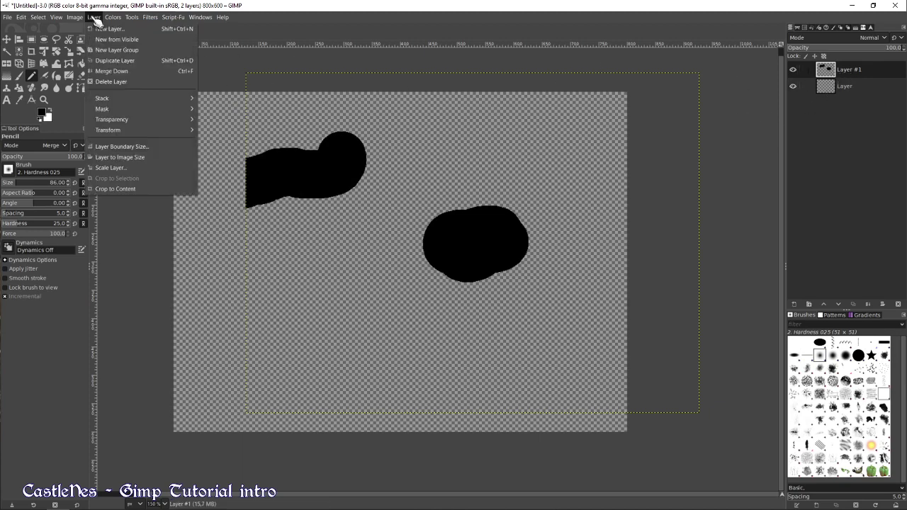
{"action": "left_click", "coordinate": [116, 157]}
- Paint more test strokes, then delete Layer #1 entirely
{"action": "mouse_move", "coordinate": [247, 158]}
{"action": "left_mouse_down"}
{"action": "mouse_move", "coordinate": [160, 217]}
{"action": "mouse_move", "coordinate": [297, 159]}
{"action": "mouse_move", "coordinate": [236, 198]}
{"action": "mouse_move", "coordinate": [401, 155]}
{"action": "mouse_move", "coordinate": [690, 132]}
{"action": "mouse_move", "coordinate": [524, 144]}
{"action": "mouse_move", "coordinate": [315, 126]}
{"action": "mouse_move", "coordinate": [376, 115]}
{"action": "mouse_move", "coordinate": [319, 126]}
{"action": "mouse_move", "coordinate": [304, 384]}
{"action": "left_mouse_up"}
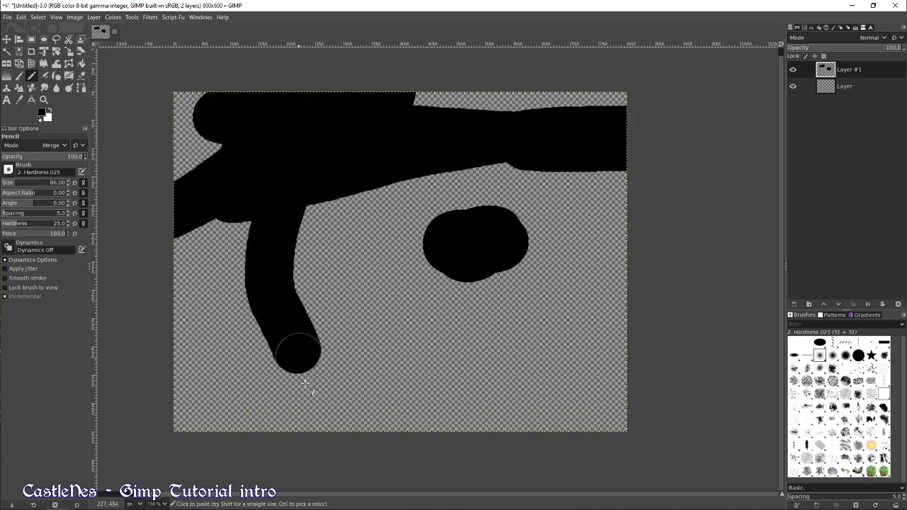
{"action": "key", "text": "ctrl+z"}
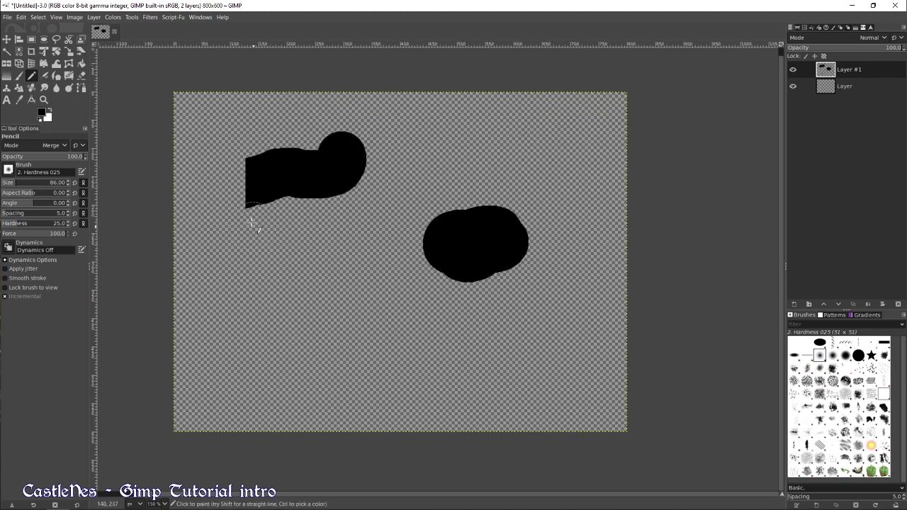
{"action": "mouse_move", "coordinate": [260, 186]}
{"action": "left_mouse_down"}
{"action": "mouse_move", "coordinate": [236, 206]}
{"action": "mouse_move", "coordinate": [155, 210]}
{"action": "mouse_move", "coordinate": [413, 152]}
{"action": "left_mouse_up"}
{"action": "left_click_drag", "start_coordinate": [825, 69], "coordinate": [897, 304]}
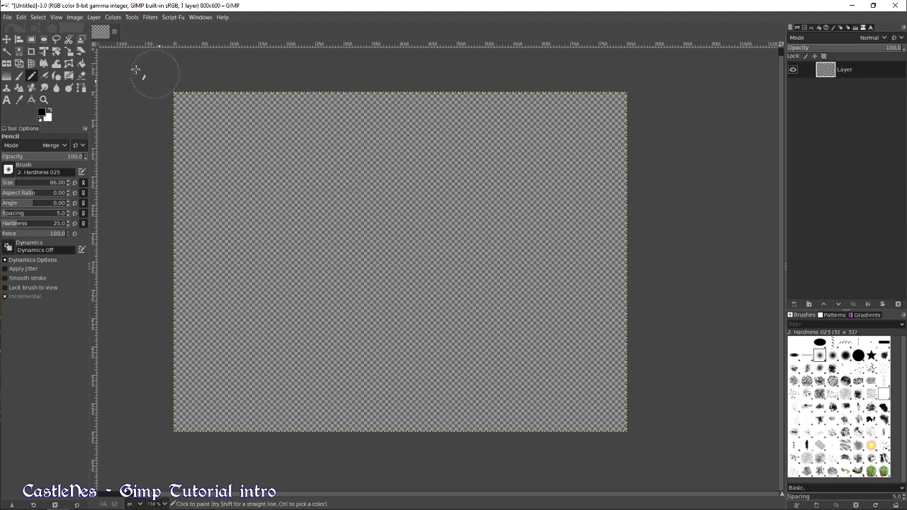
{"action": "left_click", "coordinate": [44, 40]}
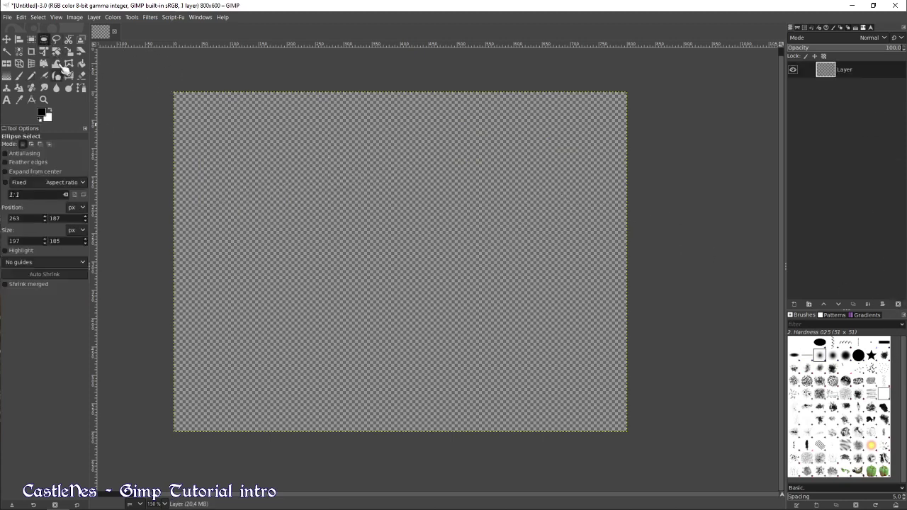
{"action": "left_click_drag", "start_coordinate": [322, 197], "coordinate": [416, 285]}
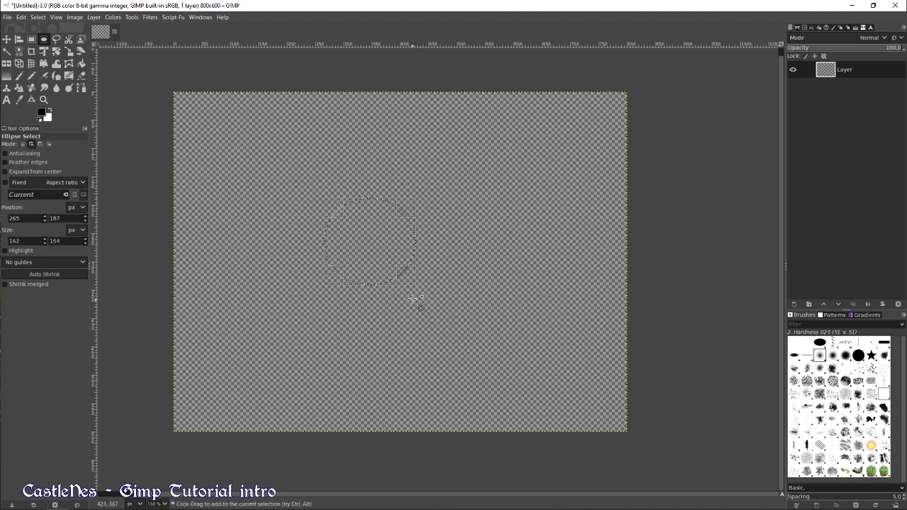
{"action": "key", "text": "shift+q"}
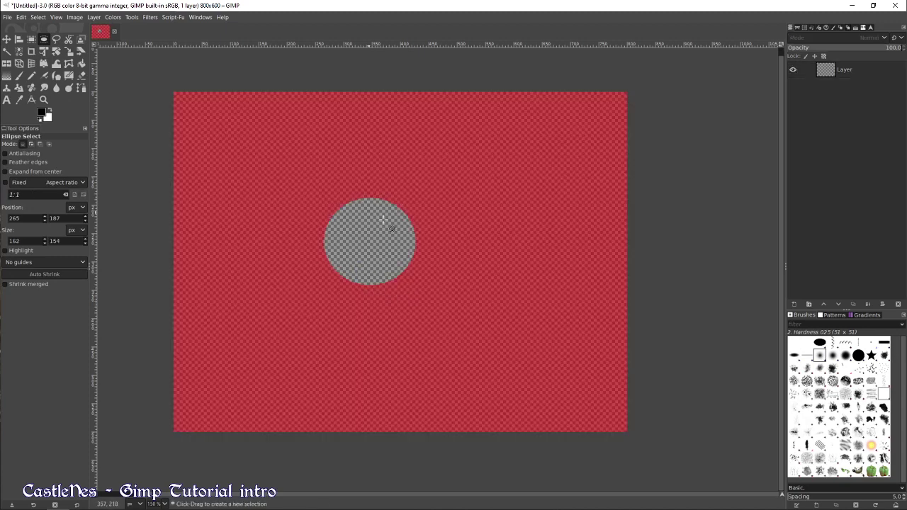
{"action": "key", "text": "shift"}
{"action": "key", "text": "shift+q"}
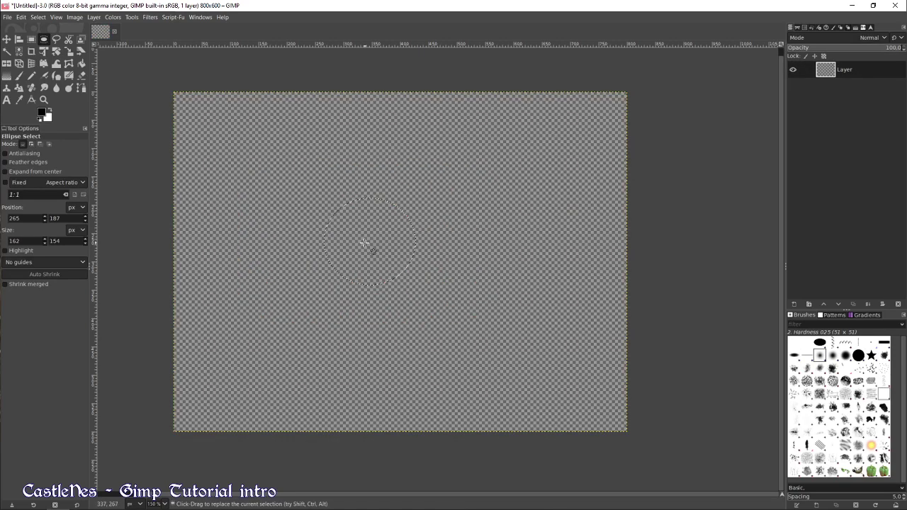
{"action": "key", "text": "n"}
{"action": "mouse_move", "coordinate": [295, 305]}
{"action": "left_mouse_down"}
{"action": "mouse_move", "coordinate": [406, 209]}
{"action": "mouse_move", "coordinate": [360, 277]}
{"action": "mouse_move", "coordinate": [376, 187]}
{"action": "mouse_move", "coordinate": [323, 263]}
{"action": "mouse_move", "coordinate": [385, 285]}
{"action": "left_mouse_up"}
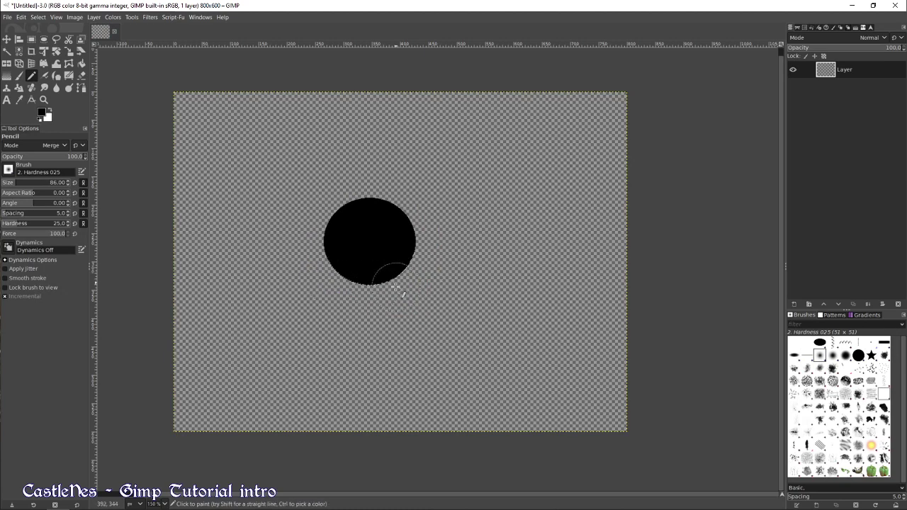
{"action": "key", "text": "ctrl+z"}
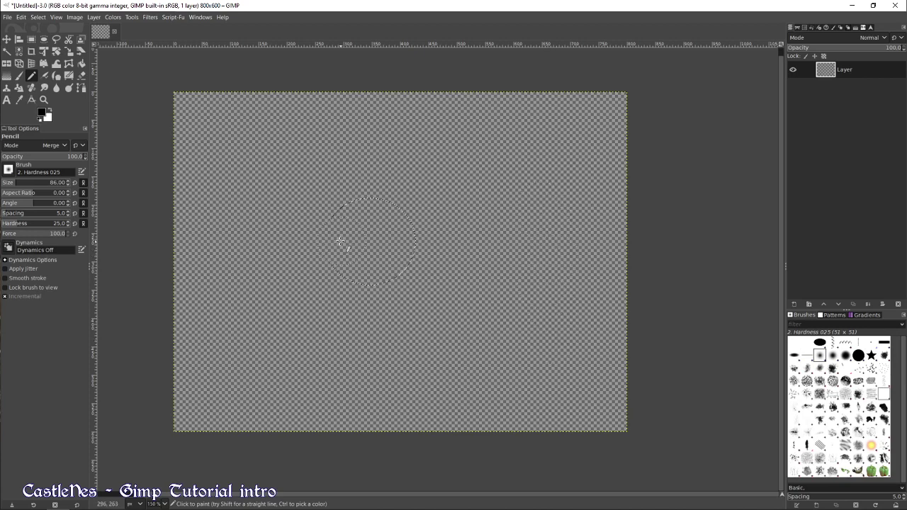
{"action": "key", "text": "ctrl+z"}
{"action": "left_click", "coordinate": [794, 72]}
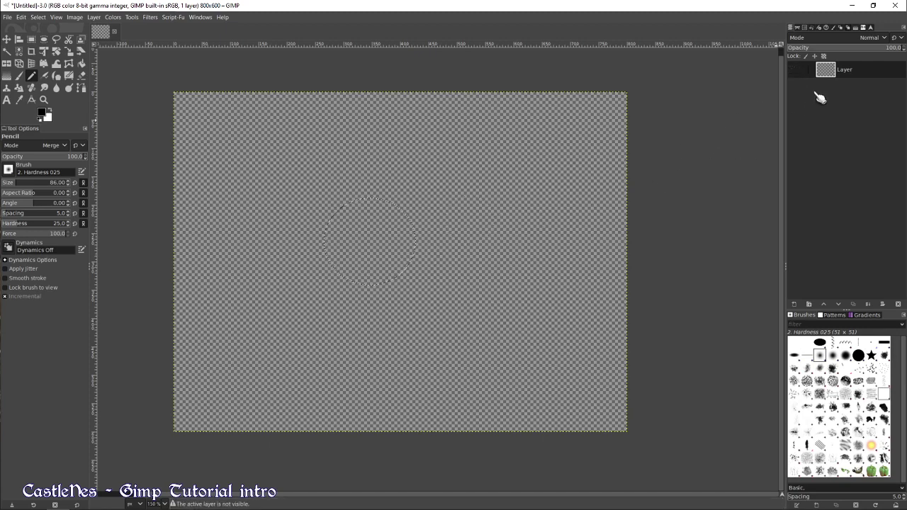
{"action": "left_click", "coordinate": [794, 70]}
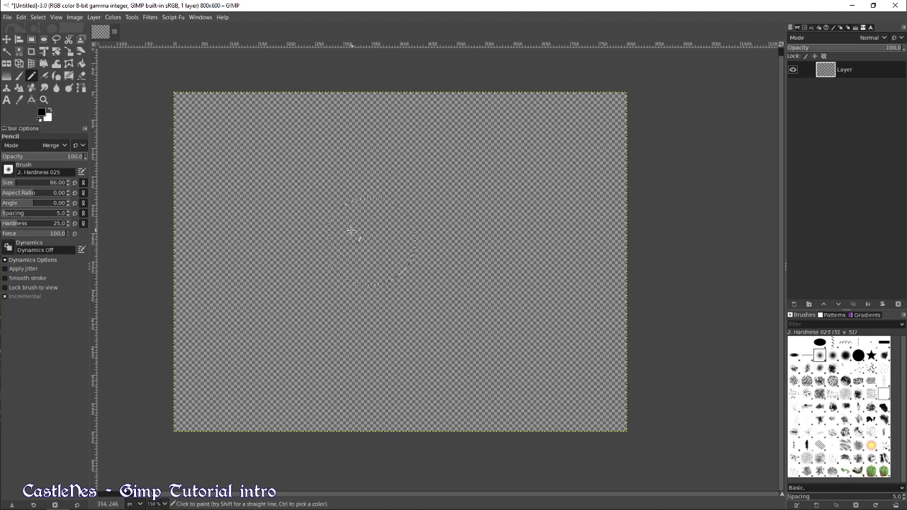
- Paint black pencil blobs, load them via Alpha to Selection, and paint white over them
{"action": "left_click", "coordinate": [31, 39]}
{"action": "key", "text": "n"}
{"action": "mouse_move", "coordinate": [387, 246]}
{"action": "left_mouse_down"}
{"action": "mouse_move", "coordinate": [394, 272]}
{"action": "mouse_move", "coordinate": [367, 235]}
{"action": "mouse_move", "coordinate": [349, 240]}
{"action": "mouse_move", "coordinate": [428, 286]}
{"action": "left_mouse_up"}
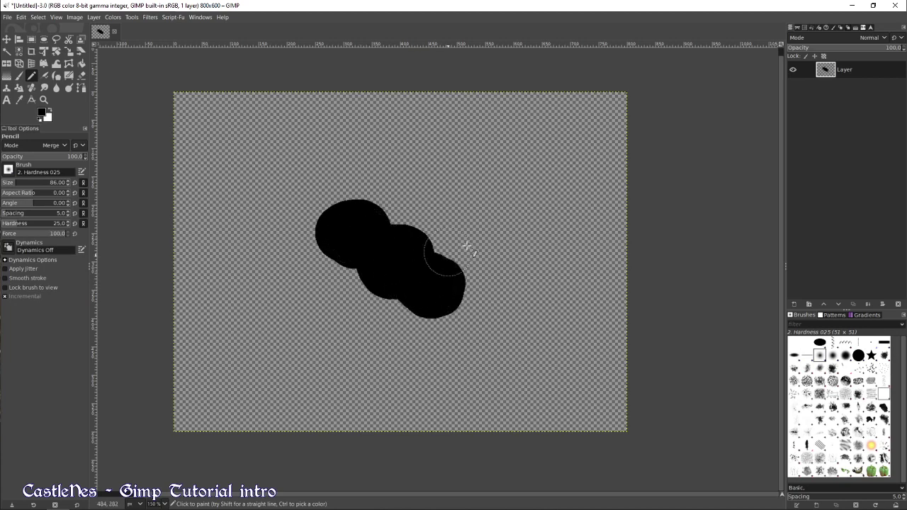
{"action": "right_click", "coordinate": [843, 78]}
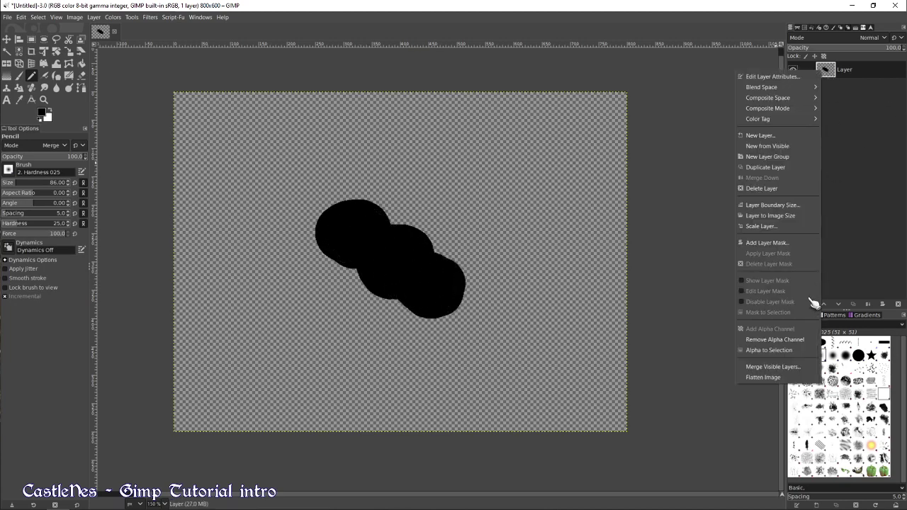
{"action": "left_click", "coordinate": [769, 355]}
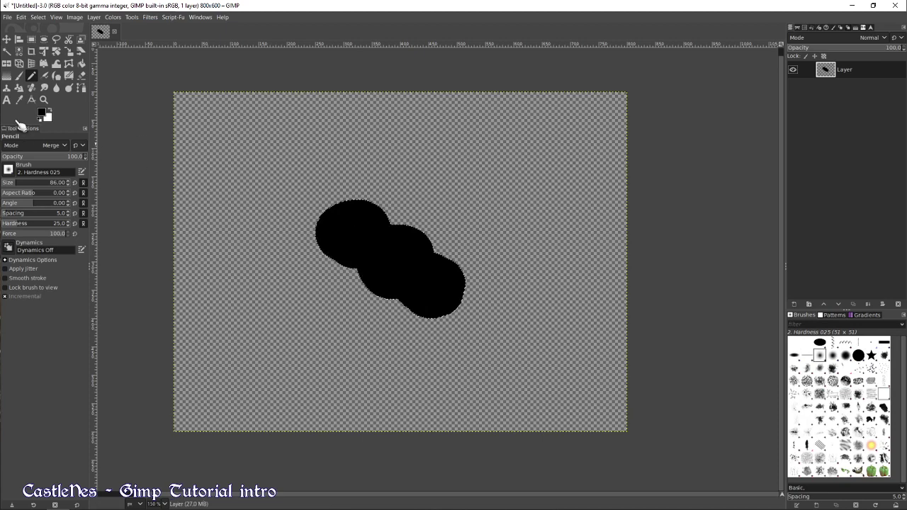
{"action": "left_click", "coordinate": [49, 109]}
{"action": "mouse_move", "coordinate": [365, 213]}
{"action": "left_mouse_down"}
{"action": "mouse_move", "coordinate": [370, 303]}
{"action": "mouse_move", "coordinate": [442, 202]}
{"action": "mouse_move", "coordinate": [464, 352]}
{"action": "left_mouse_up"}
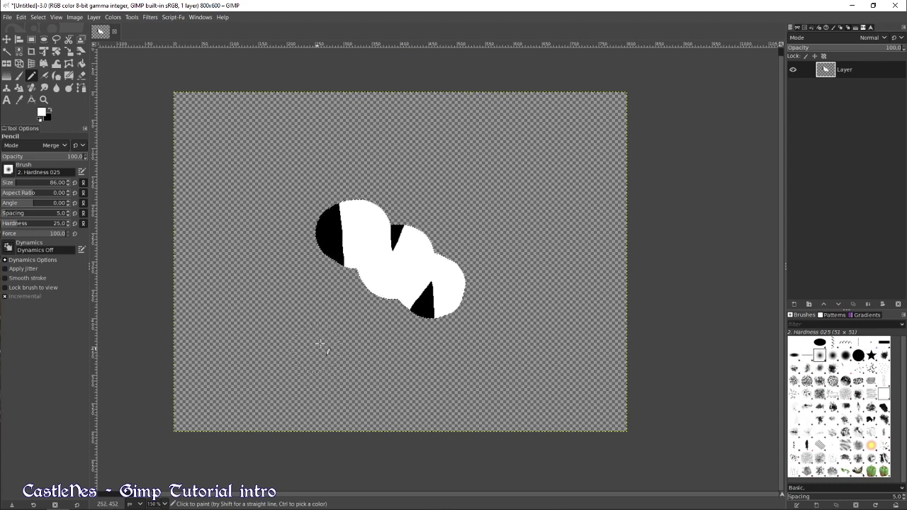
- Rectangle-select the painted shapes, delete them, and deselect
{"action": "key", "text": "r"}
{"action": "left_click_drag", "start_coordinate": [291, 159], "coordinate": [527, 367]}
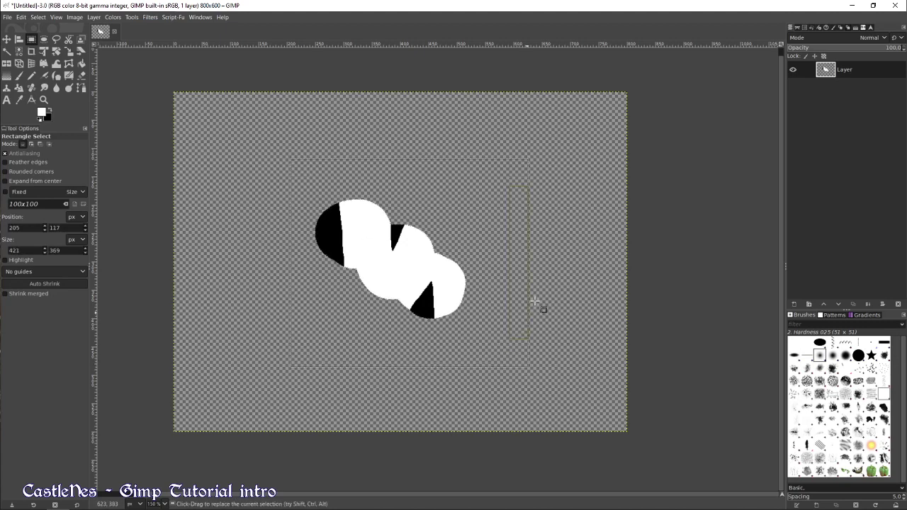
{"action": "key", "text": "Delete"}
{"action": "left_click", "coordinate": [660, 253]}
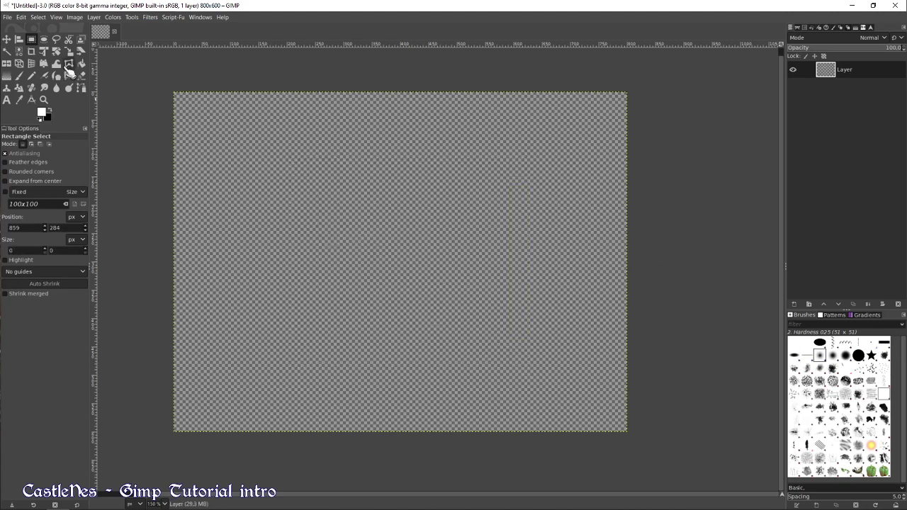
- Add white 'TEST' in GothicPixels Medium 80 px and load its letters as a selection
{"action": "left_click", "coordinate": [48, 108]}
{"action": "key", "text": "t"}
{"action": "left_click_drag", "start_coordinate": [284, 170], "coordinate": [493, 274]}
{"action": "type", "text": "TEST"}
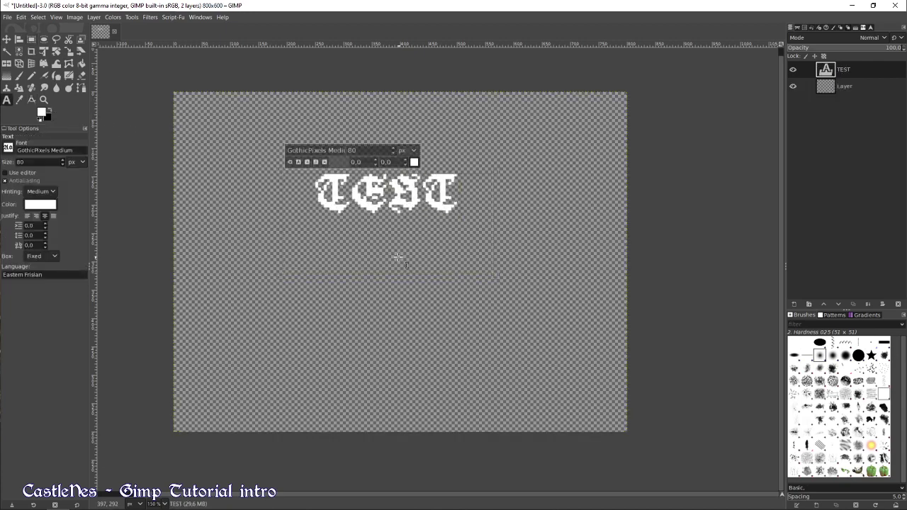
{"action": "left_click", "coordinate": [31, 39]}
{"action": "right_click", "coordinate": [829, 76]}
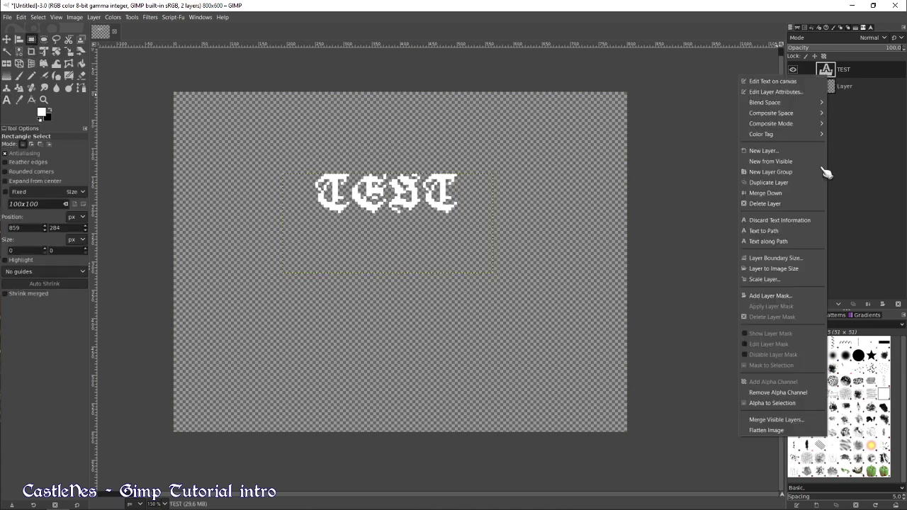
{"action": "left_click", "coordinate": [778, 403]}
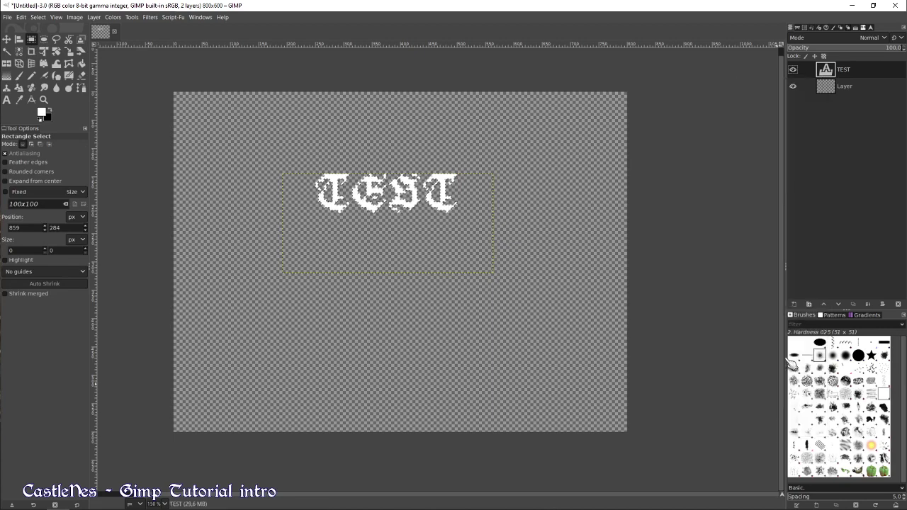
- Add a new empty Layer #1 above the base Layer
{"action": "left_click", "coordinate": [824, 86]}
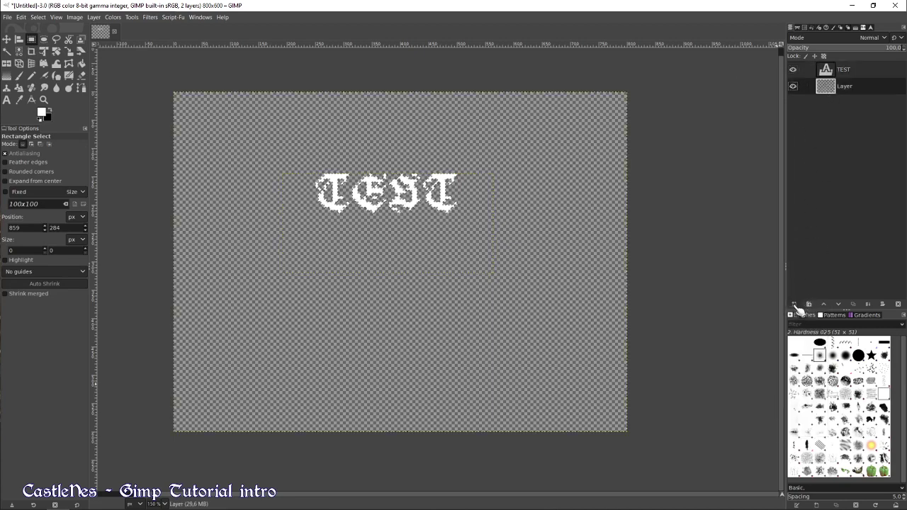
{"action": "left_click", "coordinate": [795, 309], "text": "shift"}
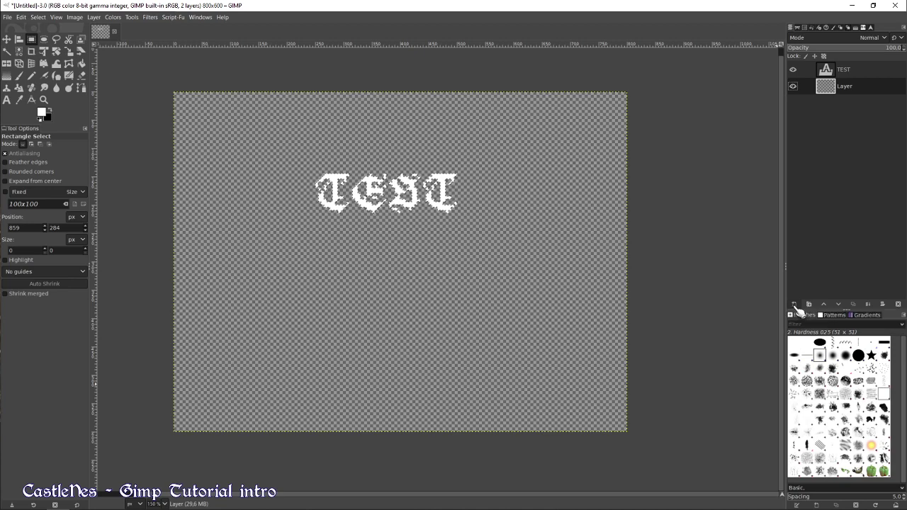
{"action": "left_click", "coordinate": [794, 304]}
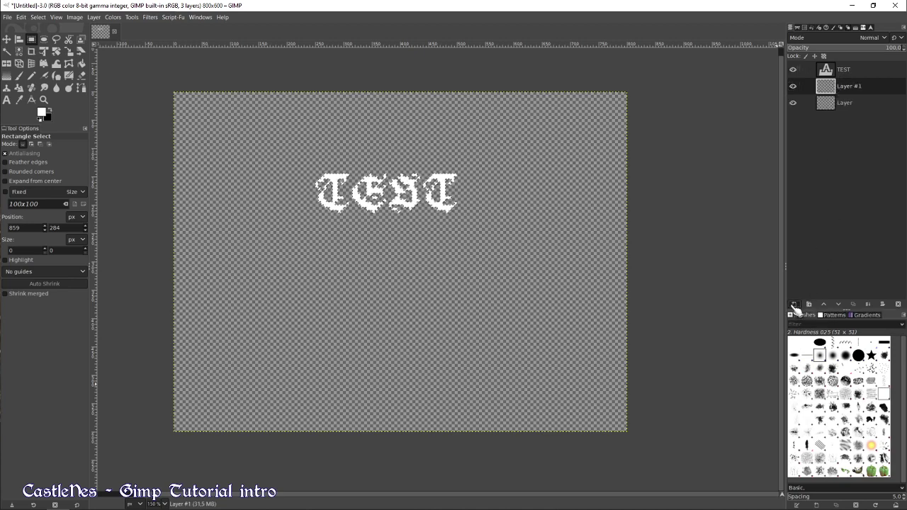
{"action": "left_click", "coordinate": [880, 213]}
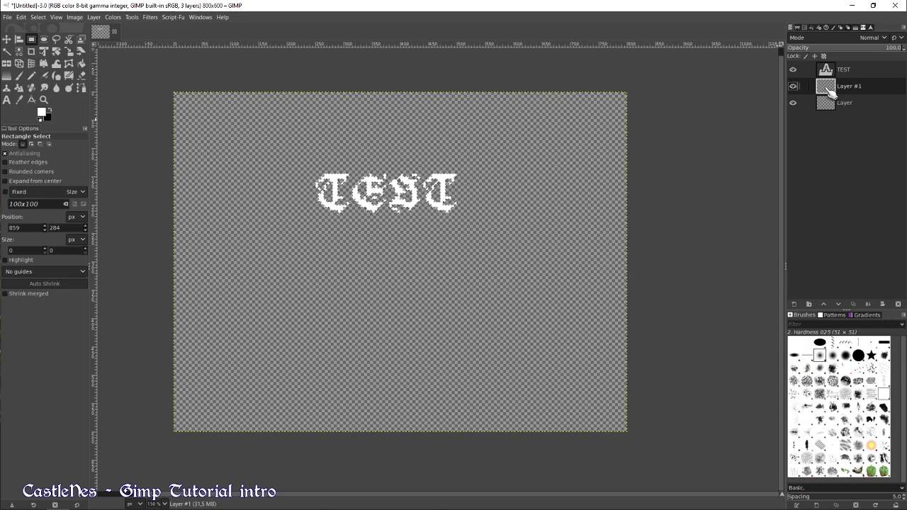
- Hide the white TEST layer and bucket-fill the letter selection with black foreground colour
{"action": "left_click", "coordinate": [82, 63]}
{"action": "left_click", "coordinate": [19, 172]}
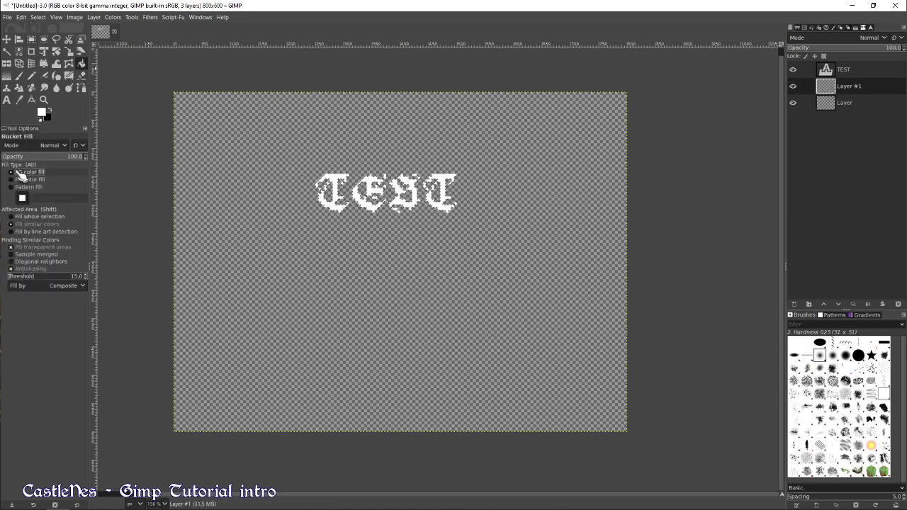
{"action": "left_click", "coordinate": [49, 109]}
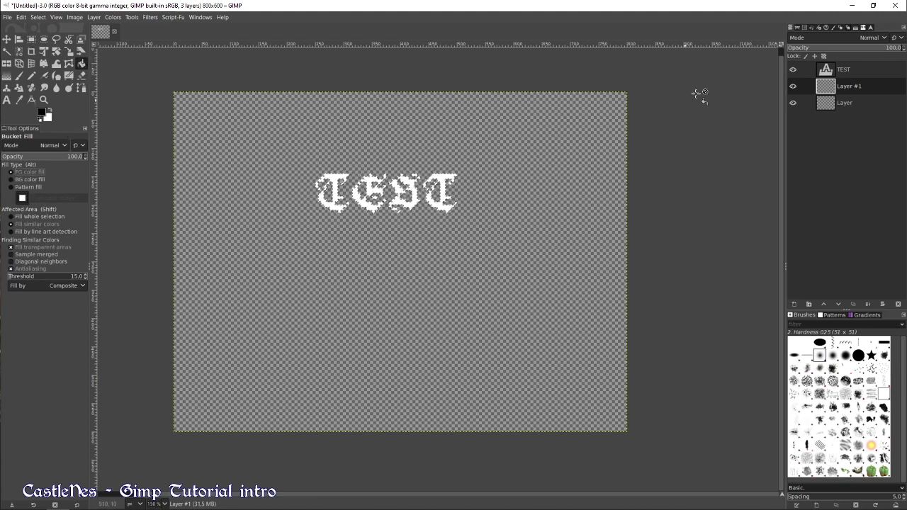
{"action": "left_click", "coordinate": [793, 70]}
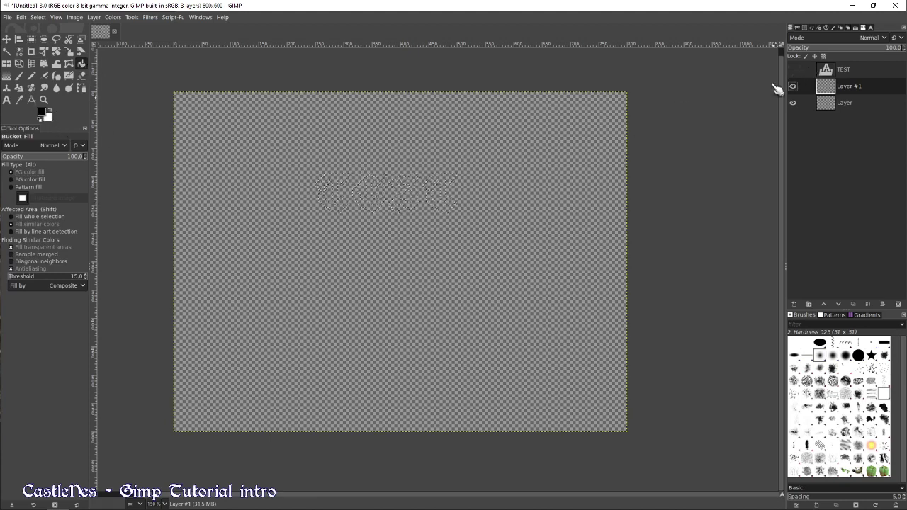
{"action": "scroll", "coordinate": [375, 200], "scroll_direction": "up", "scroll_amount": 2}
{"action": "left_click", "coordinate": [354, 211]}
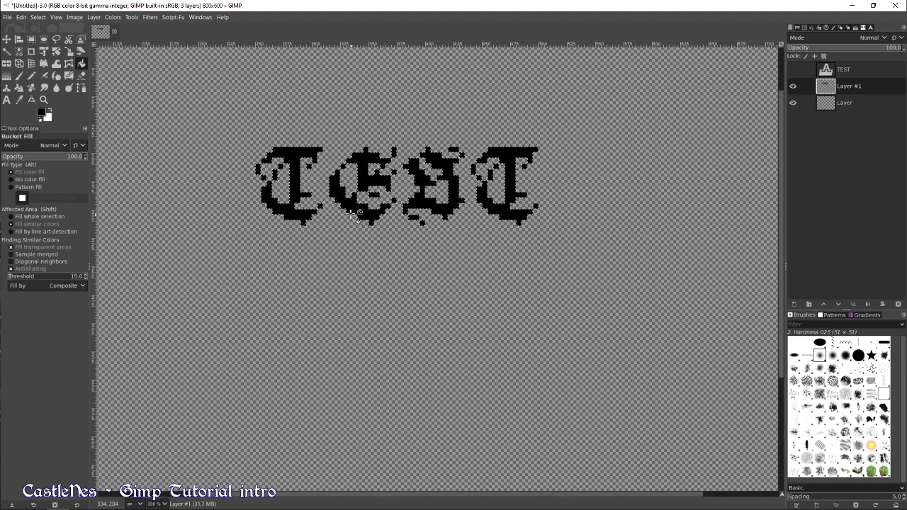
{"action": "key", "text": "r"}
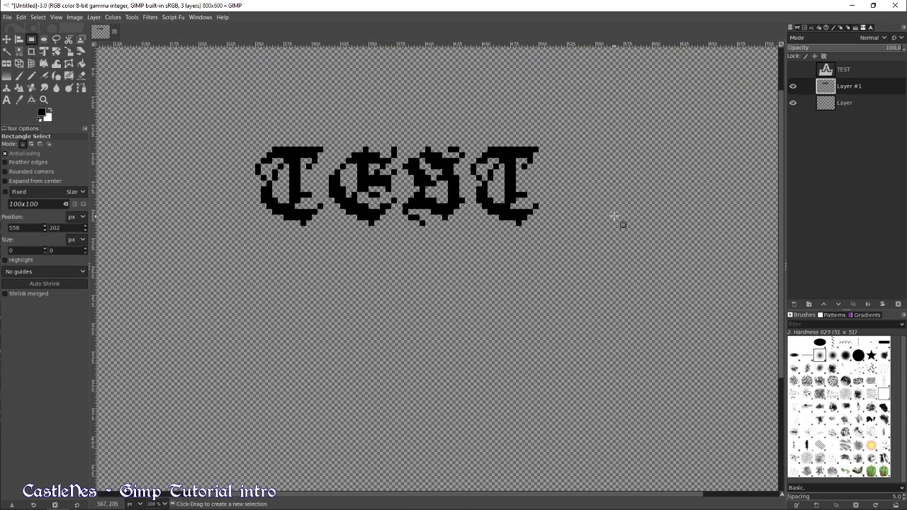
- Shift the black Layer #1 copy slightly down-right beneath the white TEST text, then show and select the TEST layer
{"action": "key", "text": "m"}
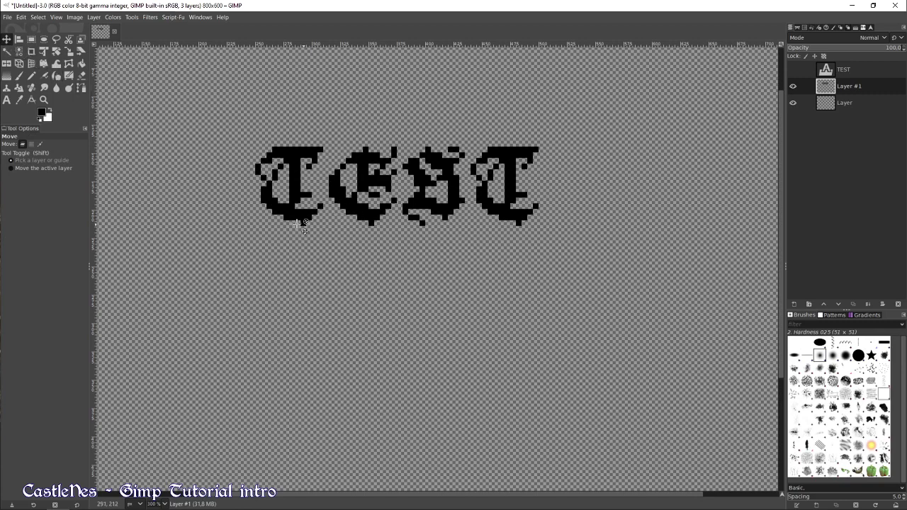
{"action": "left_click_drag", "start_coordinate": [297, 223], "coordinate": [307, 228]}
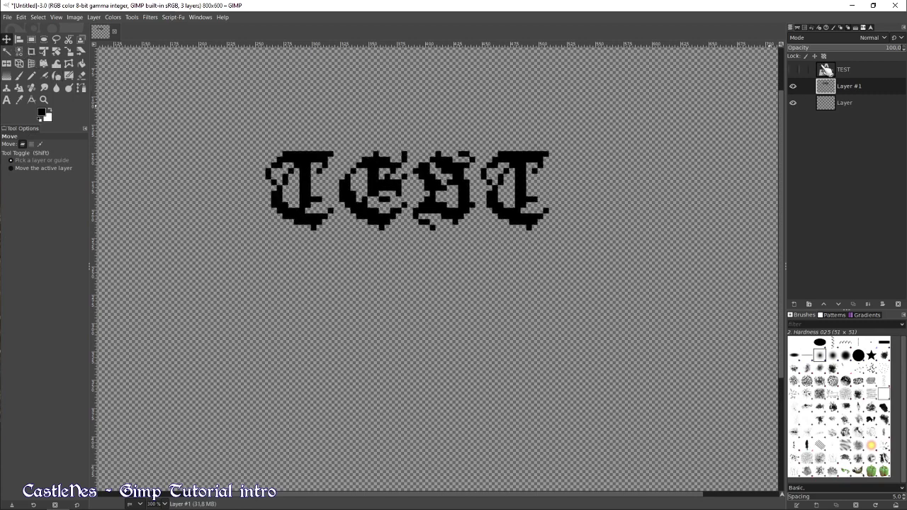
{"action": "left_click", "coordinate": [793, 69]}
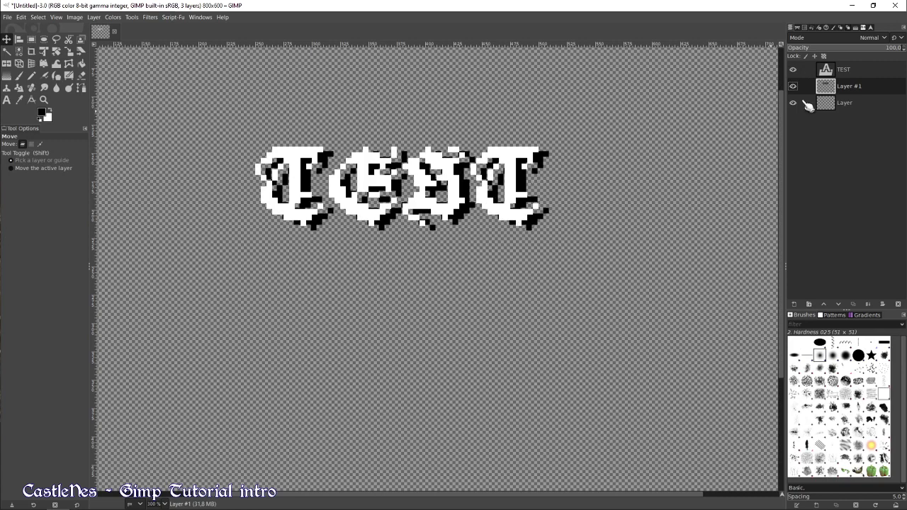
{"action": "left_click", "coordinate": [843, 70]}
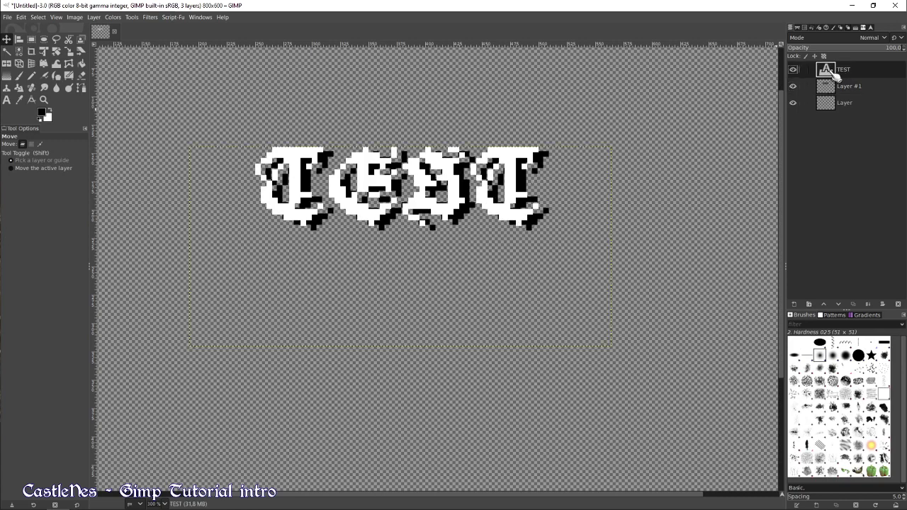
- Select the TEST letter shapes with Alpha to Selection, add a new top layer, and set the foreground to light grey
{"action": "right_click", "coordinate": [832, 70]}
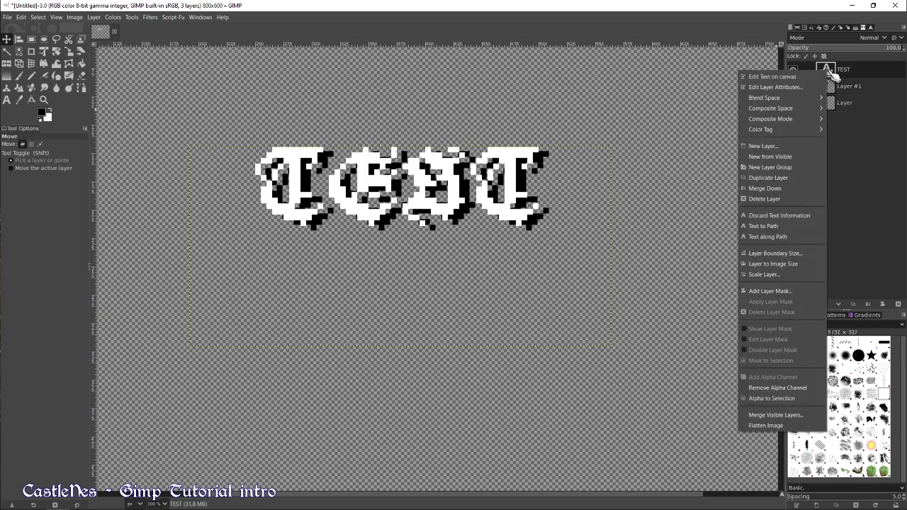
{"action": "left_click", "coordinate": [770, 399]}
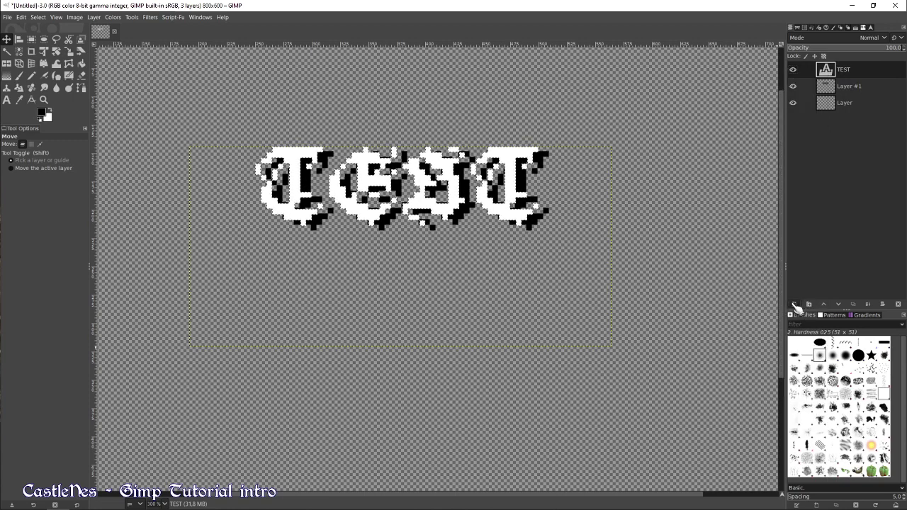
{"action": "left_click", "coordinate": [794, 303], "text": "shift"}
{"action": "left_click", "coordinate": [42, 113]}
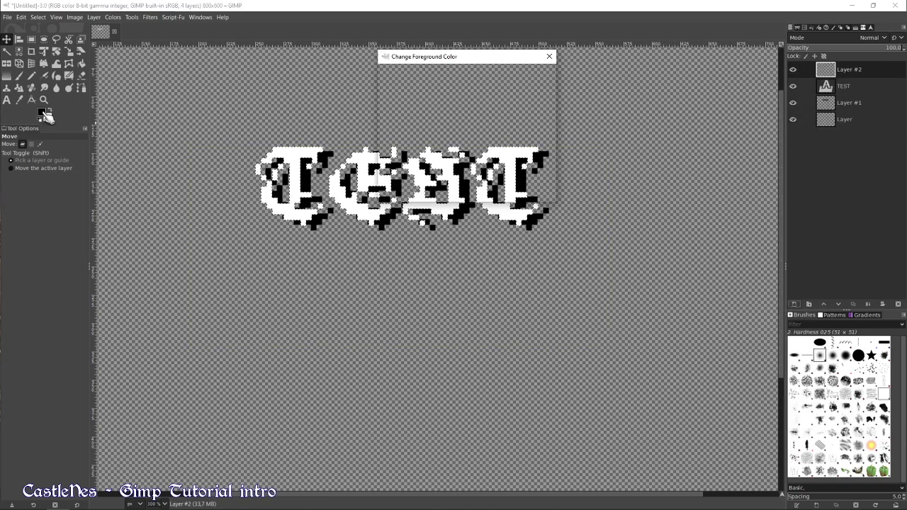
{"action": "left_click_drag", "start_coordinate": [400, 104], "coordinate": [372, 103]}
{"action": "left_click", "coordinate": [501, 192]}
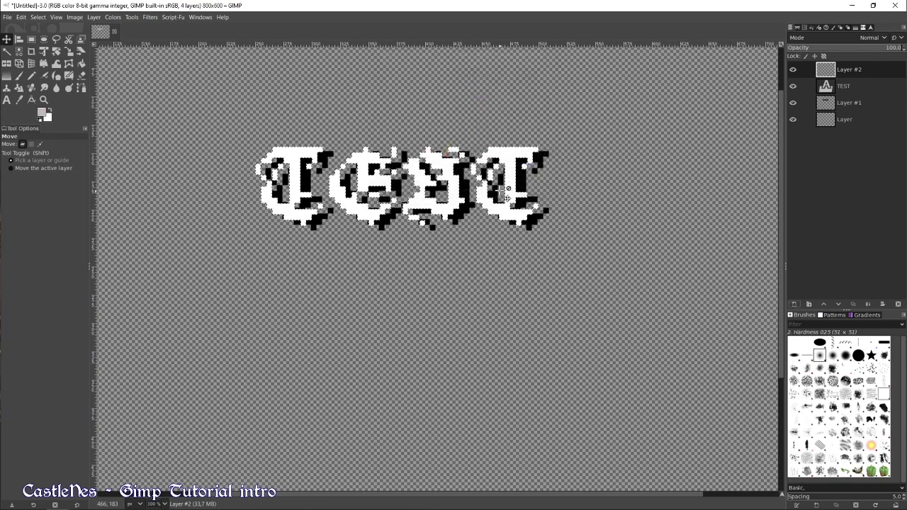
- Paint two horizontal light grey pencil bands across the TEST letters
{"action": "key", "text": "n"}
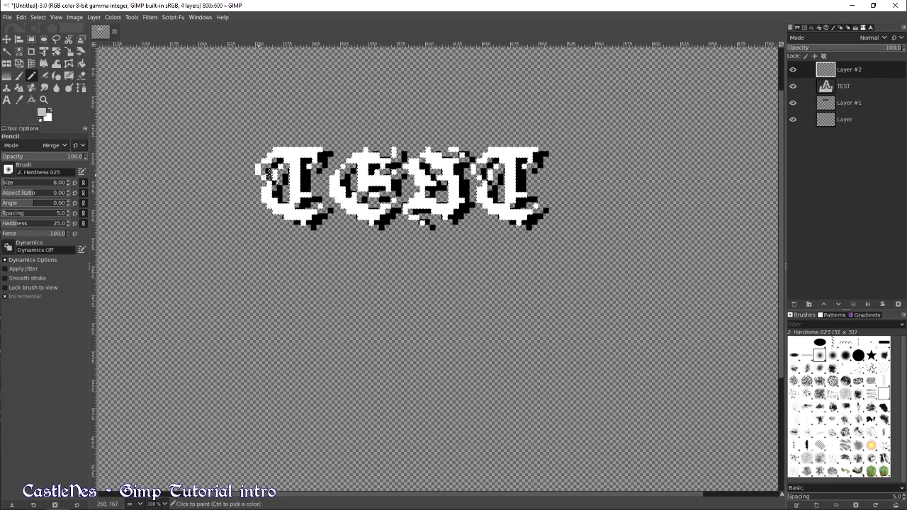
{"action": "left_click_drag", "start_coordinate": [236, 172], "coordinate": [595, 171]}
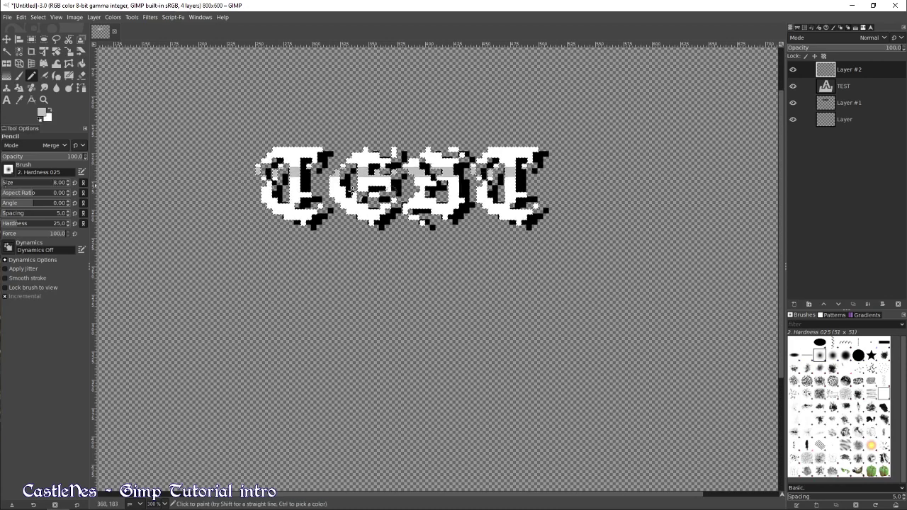
{"action": "left_click_drag", "start_coordinate": [243, 185], "coordinate": [585, 181]}
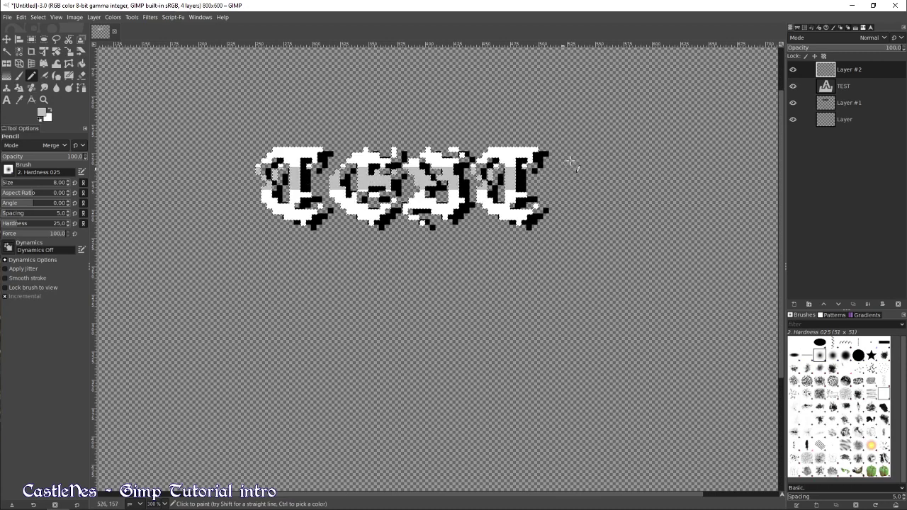
{"action": "key", "text": "r"}
{"action": "scroll", "coordinate": [564, 177], "scroll_direction": "down", "scroll_amount": 2}
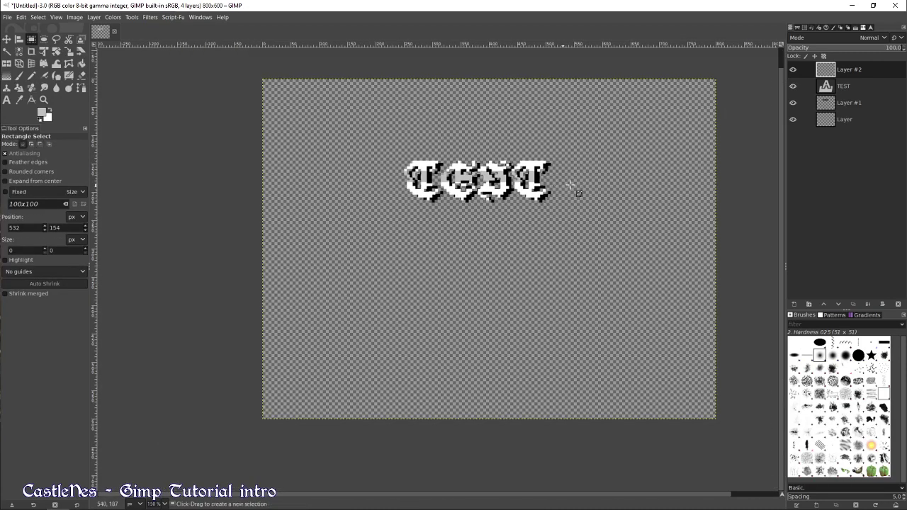
- Restrict painting to the TEST letters and fill them light grey on Layer #2 with a size-42 pencil
{"action": "scroll", "coordinate": [571, 186], "scroll_direction": "up", "scroll_amount": 2}
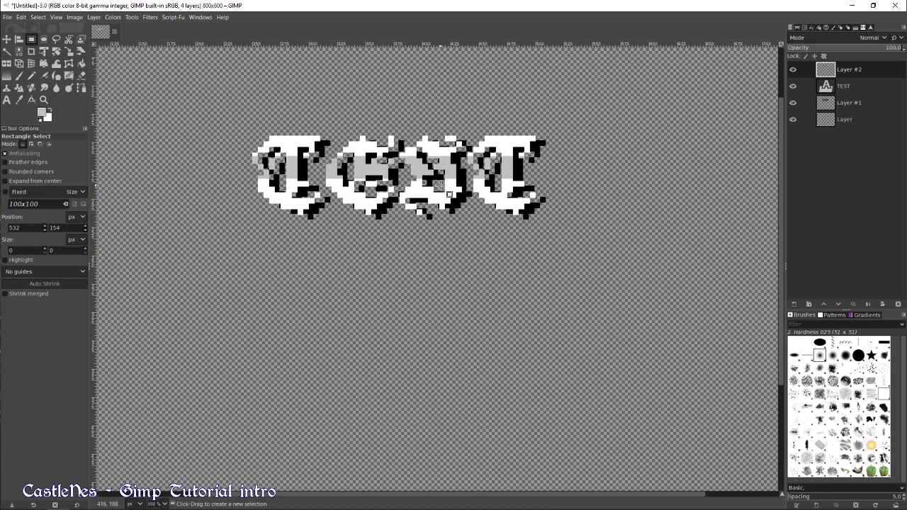
{"action": "left_click", "coordinate": [826, 90]}
{"action": "right_click", "coordinate": [828, 90]}
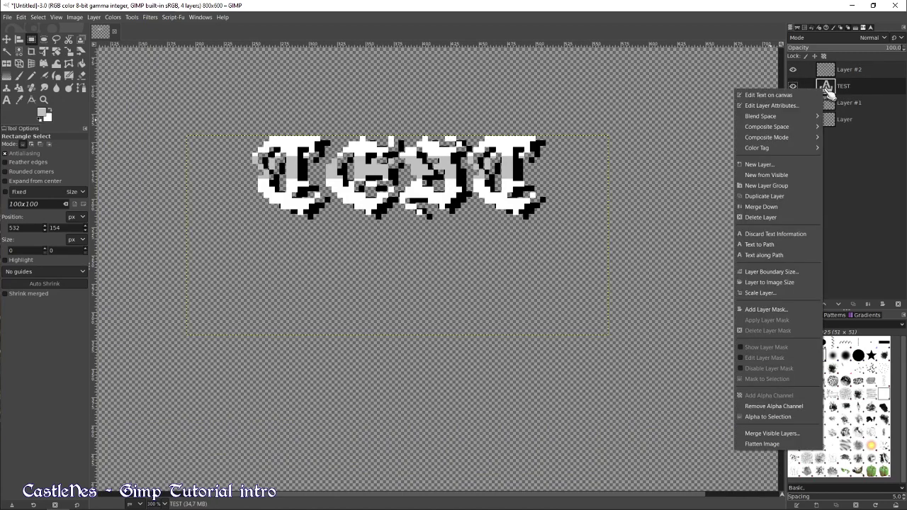
{"action": "left_click", "coordinate": [853, 90]}
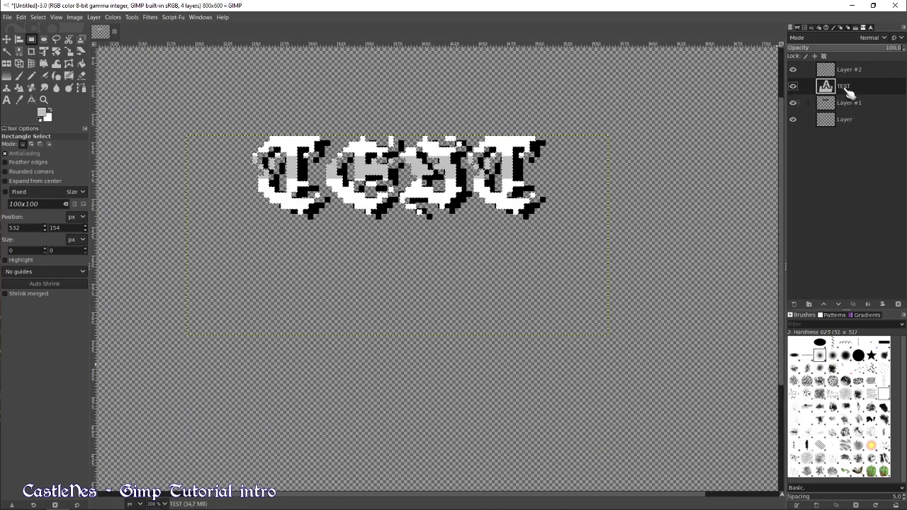
{"action": "left_click", "coordinate": [829, 74]}
{"action": "key", "text": "n"}
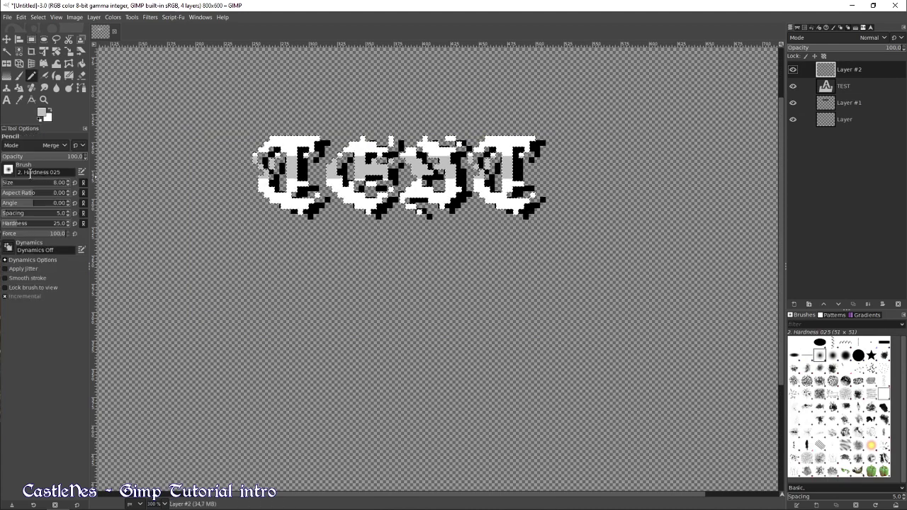
{"action": "left_click_drag", "start_coordinate": [29, 182], "coordinate": [37, 182]}
{"action": "mouse_move", "coordinate": [284, 170]}
{"action": "left_mouse_down"}
{"action": "mouse_move", "coordinate": [600, 189]}
{"action": "mouse_move", "coordinate": [462, 200]}
{"action": "left_mouse_up"}
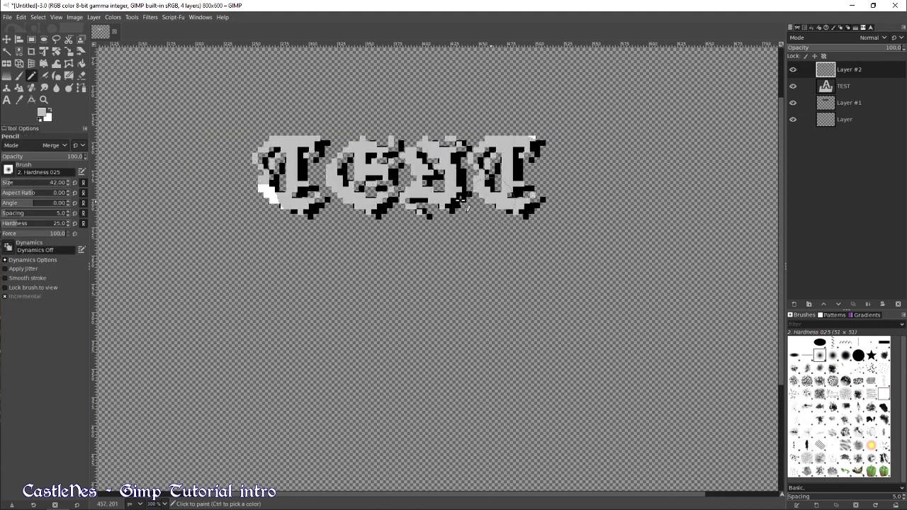
- Paint a white highlight band across the letters with a size-23 pencil
{"action": "key", "text": "x"}
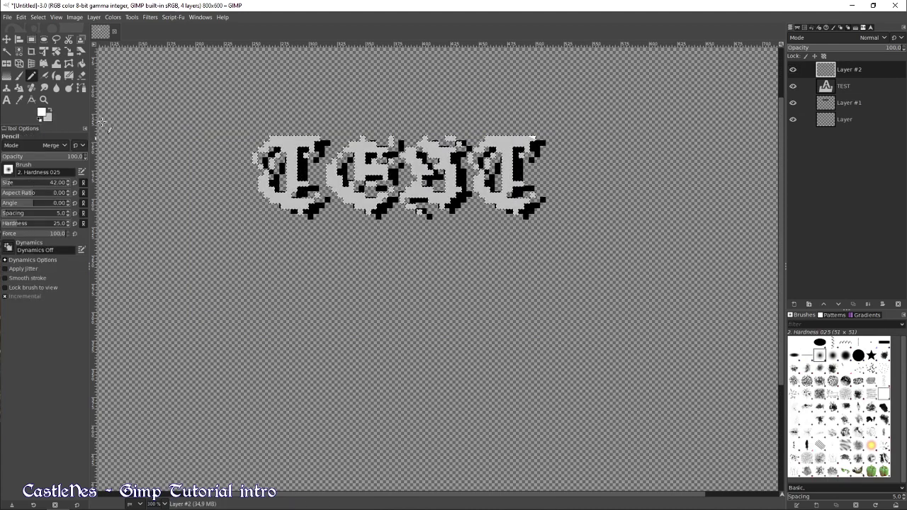
{"action": "key", "text": "bracketleft"}
{"action": "key", "text": "bracketleft"}
{"action": "key", "text": "bracketleft"}
{"action": "key", "text": "bracketleft"}
{"action": "key", "text": "bracketleft"}
{"action": "key", "text": "bracketleft"}
{"action": "key", "text": "bracketleft"}
{"action": "key", "text": "bracketleft"}
{"action": "key", "text": "bracketleft"}
{"action": "key", "text": "bracketleft"}
{"action": "key", "text": "bracketleft"}
{"action": "key", "text": "bracketleft"}
{"action": "key", "text": "bracketleft"}
{"action": "key", "text": "bracketleft"}
{"action": "key", "text": "bracketleft"}
{"action": "key", "text": "bracketleft"}
{"action": "key", "text": "bracketleft"}
{"action": "key", "text": "bracketleft"}
{"action": "key", "text": "bracketleft"}
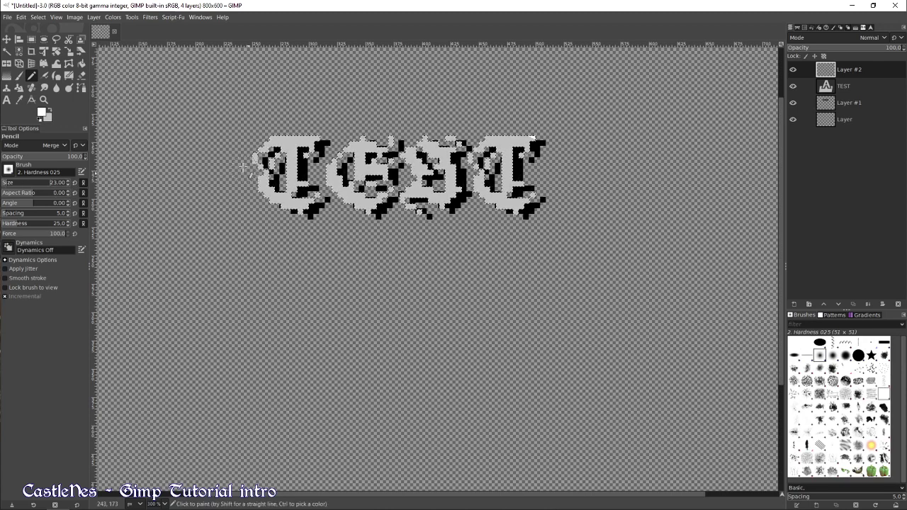
{"action": "left_click_drag", "start_coordinate": [243, 166], "coordinate": [680, 173]}
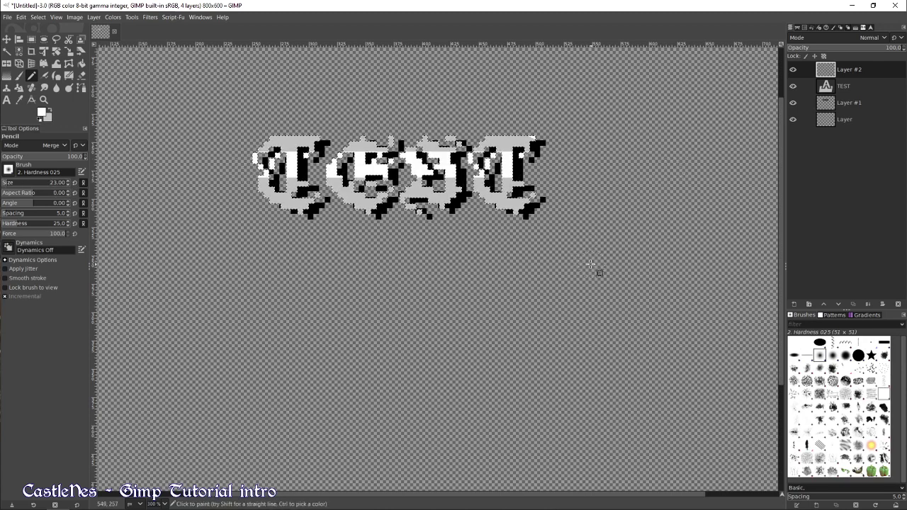
{"action": "key", "text": "r"}
{"action": "scroll", "coordinate": [581, 255], "scroll_direction": "down", "scroll_amount": 2}
{"action": "scroll", "coordinate": [589, 255], "scroll_direction": "up", "scroll_amount": 1}
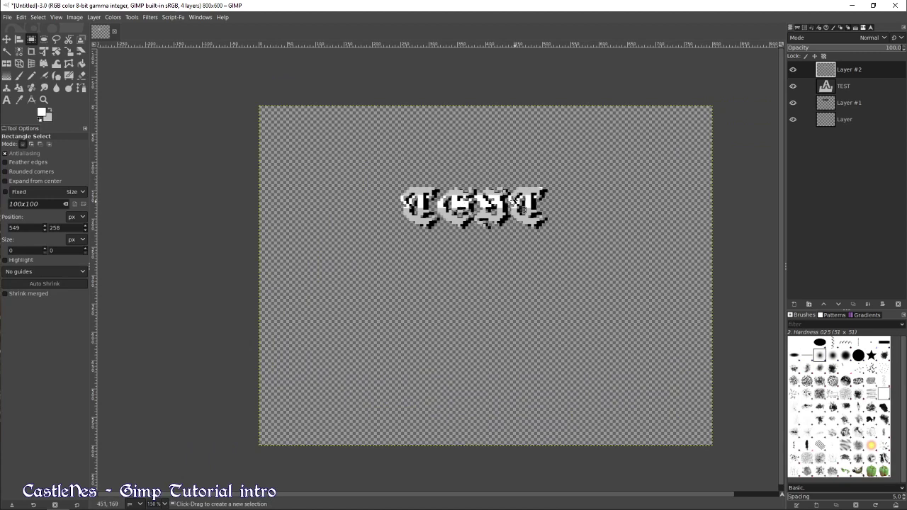
{"action": "scroll", "coordinate": [522, 208], "scroll_direction": "up", "scroll_amount": 1}
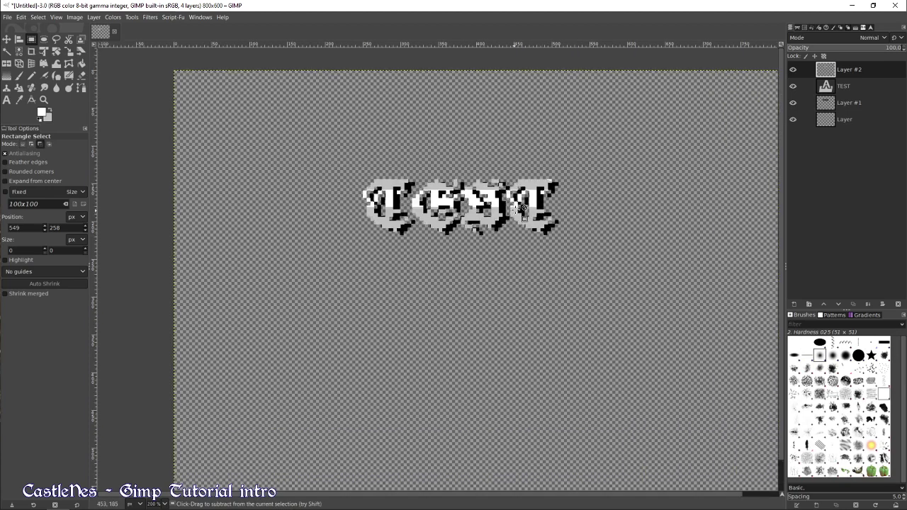
{"action": "scroll", "coordinate": [525, 210], "scroll_direction": "down", "scroll_amount": 1}
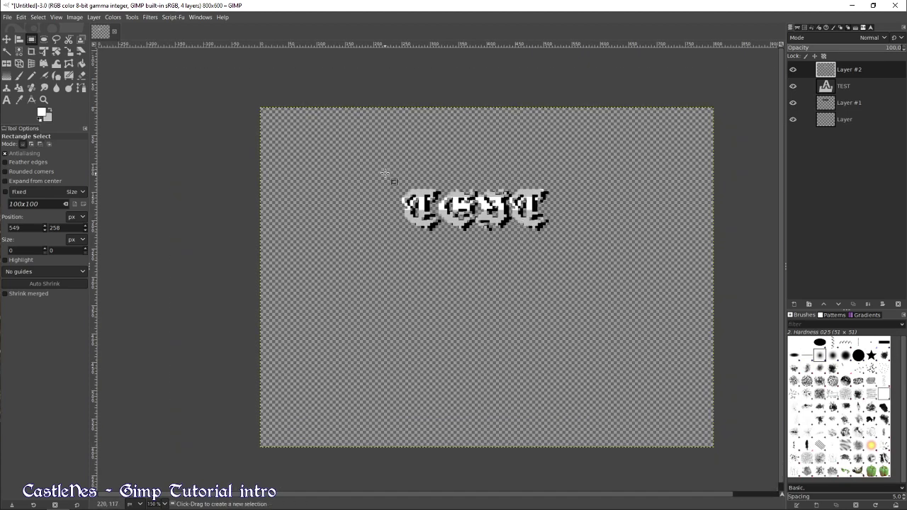